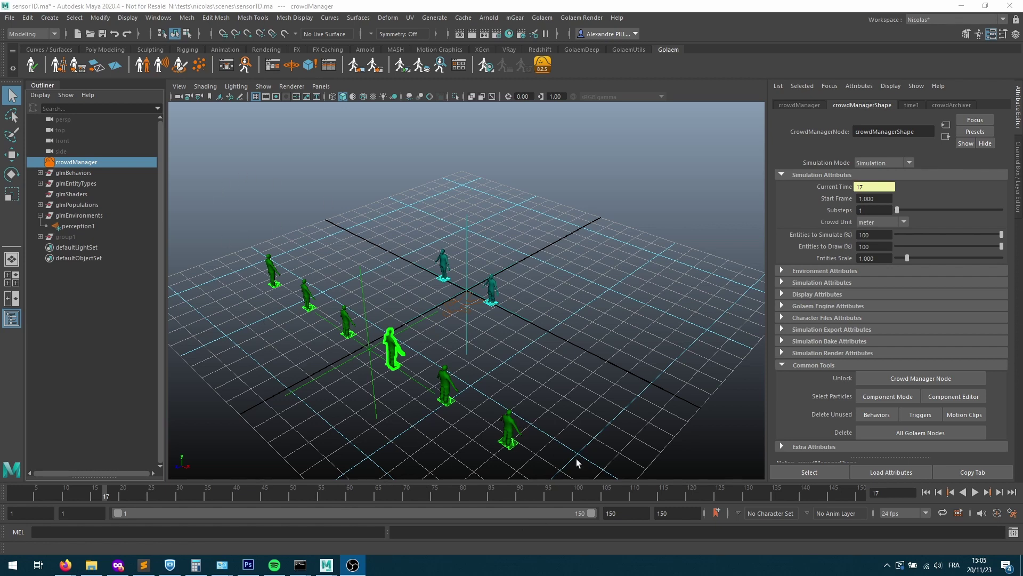
- Unhide group1 and frame it in the viewport
click(66, 237)
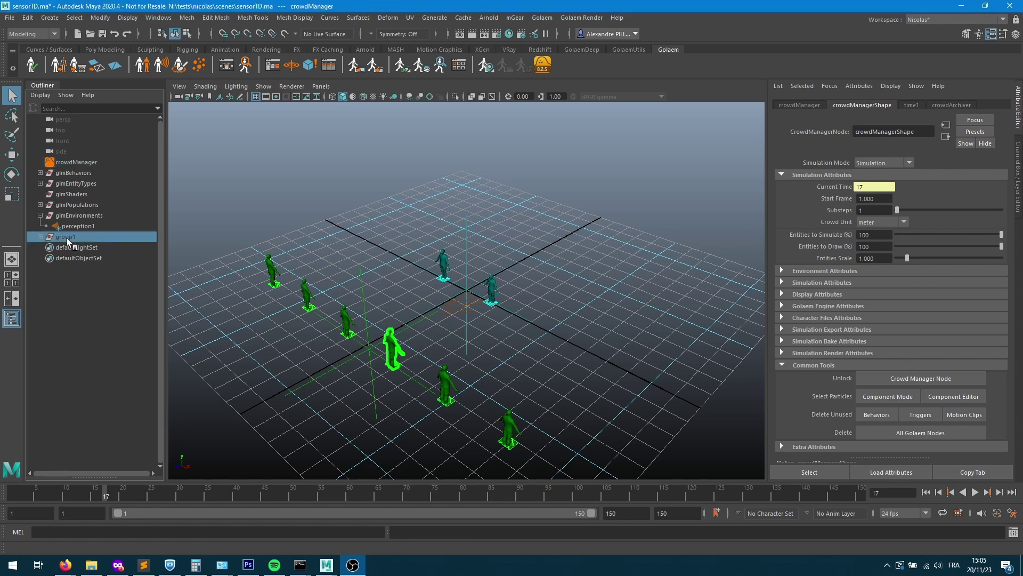
key(shift+h)
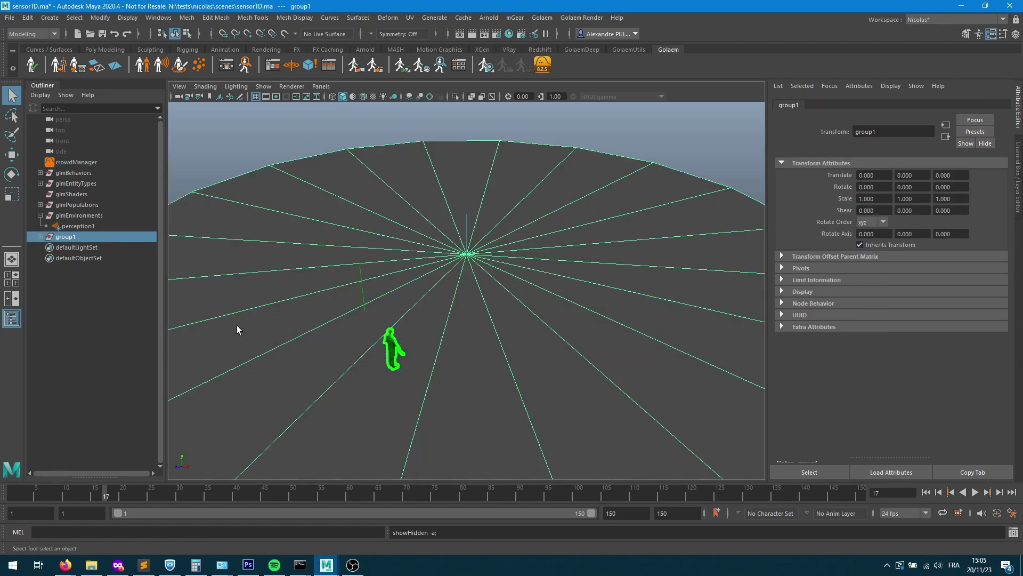
key(f)
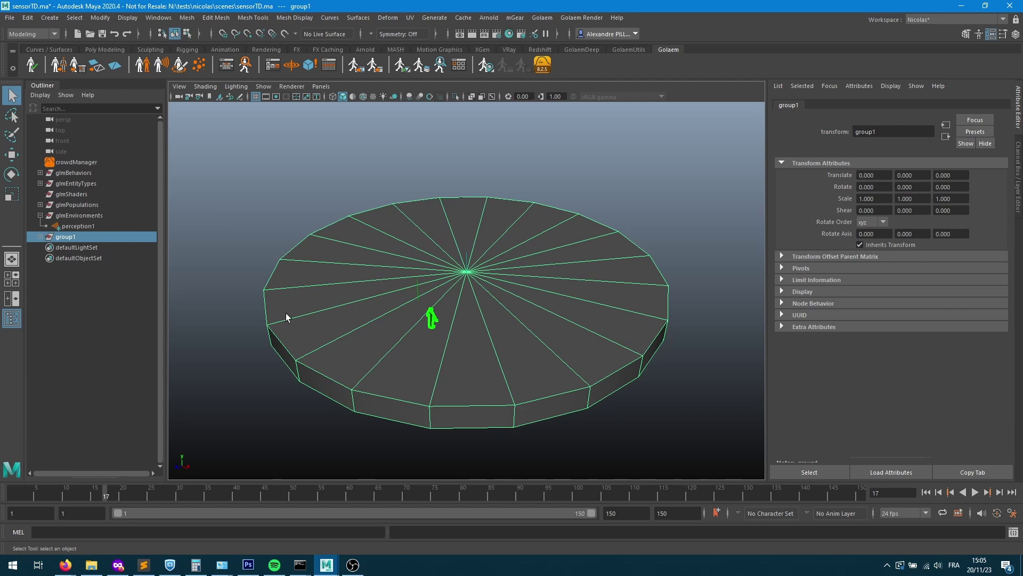
- Create two Golaem sensor locators from the pCylinder1 geometry inside group1
click(40, 237)
click(66, 248)
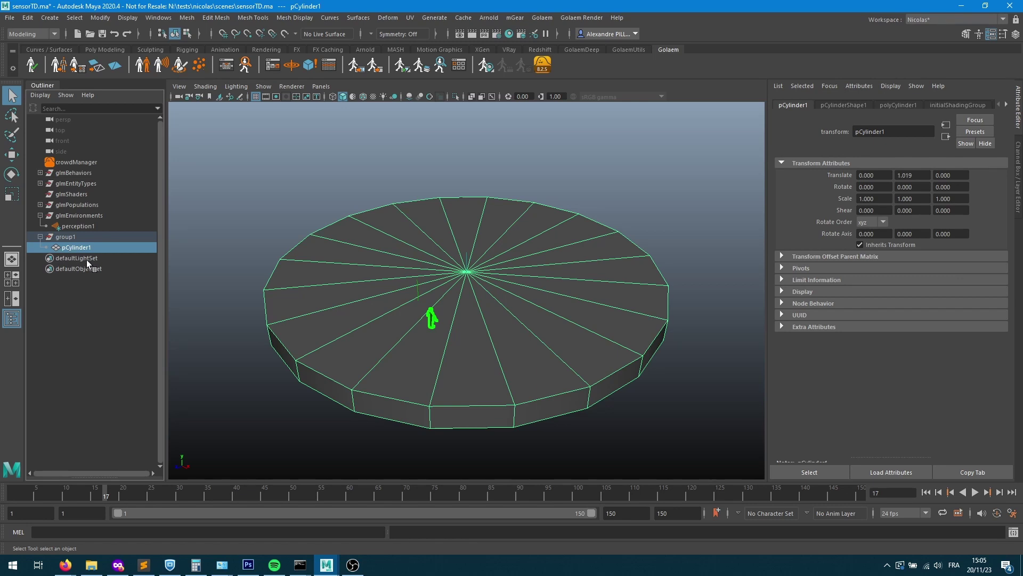
click(162, 66)
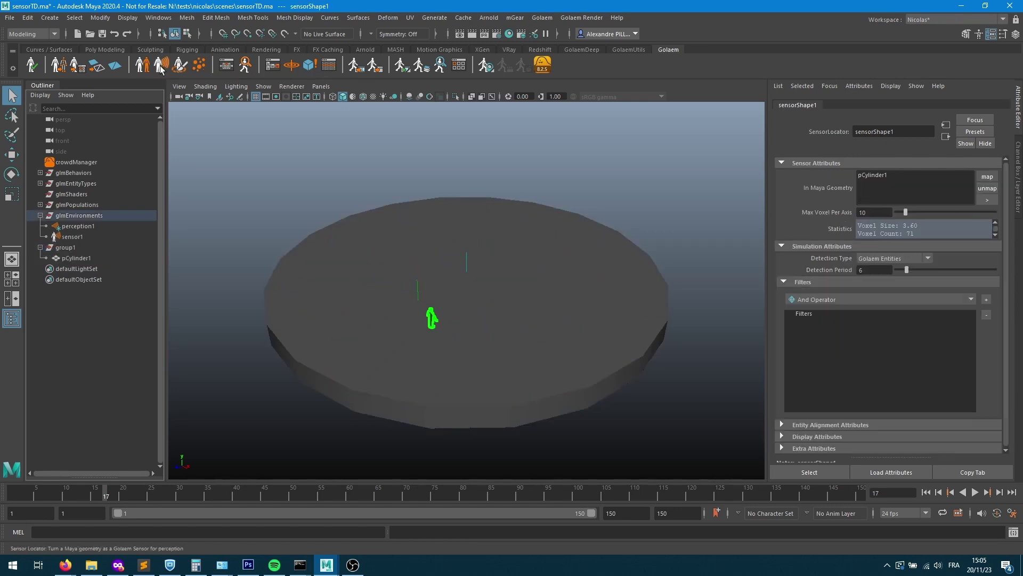
click(75, 259)
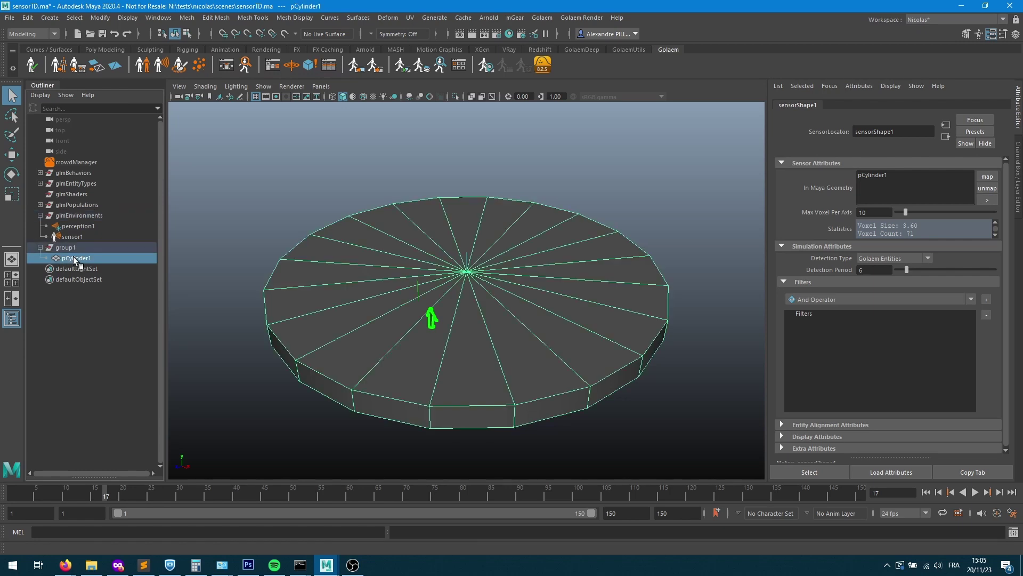
click(161, 68)
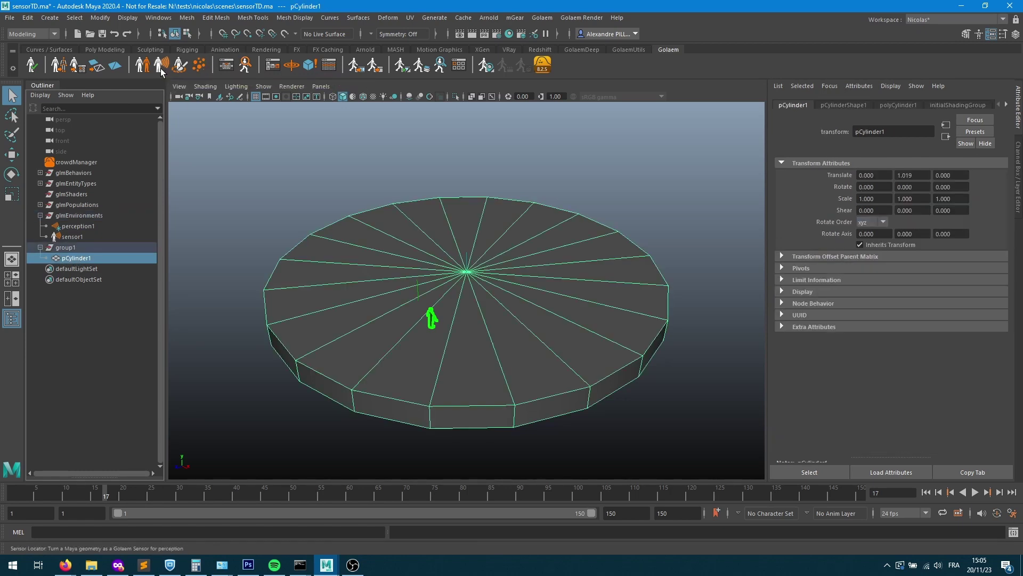
- Hide group1 again so only the crowd characters and grid are displayed
click(67, 237)
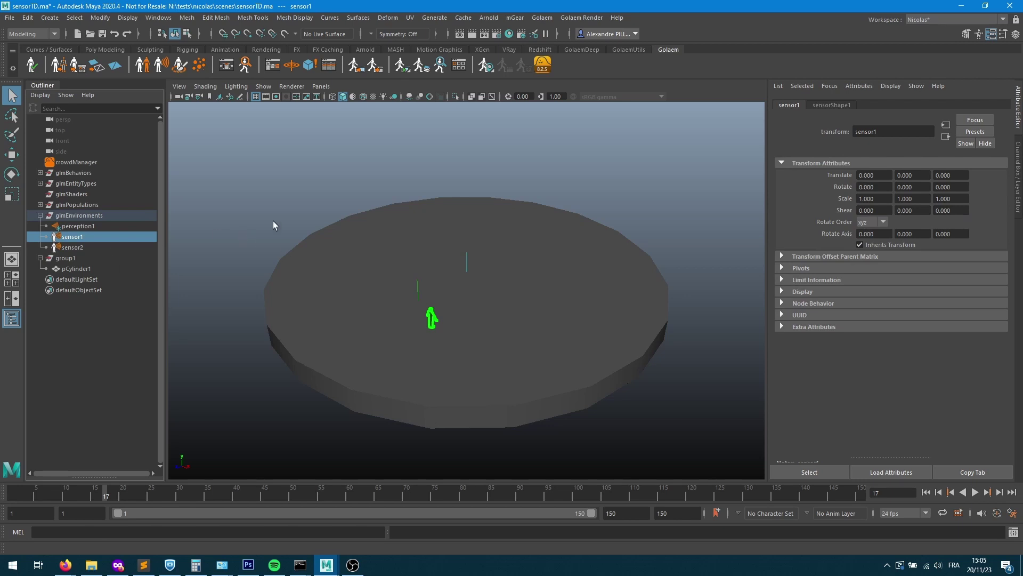
click(71, 258)
key(ctrl+h)
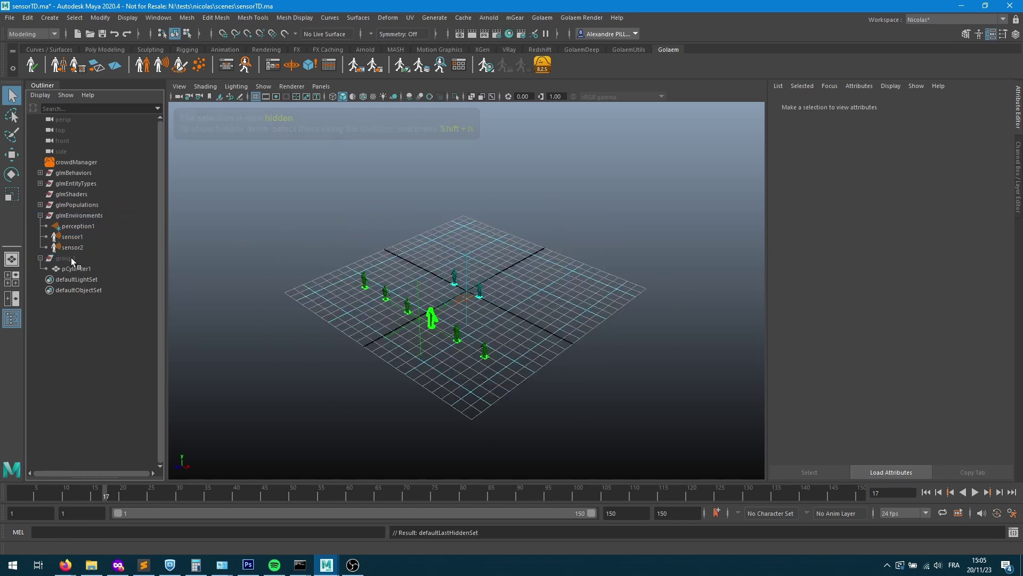
- Rename the first sensor locator, sensor1, as sensorGreenChar
click(71, 237)
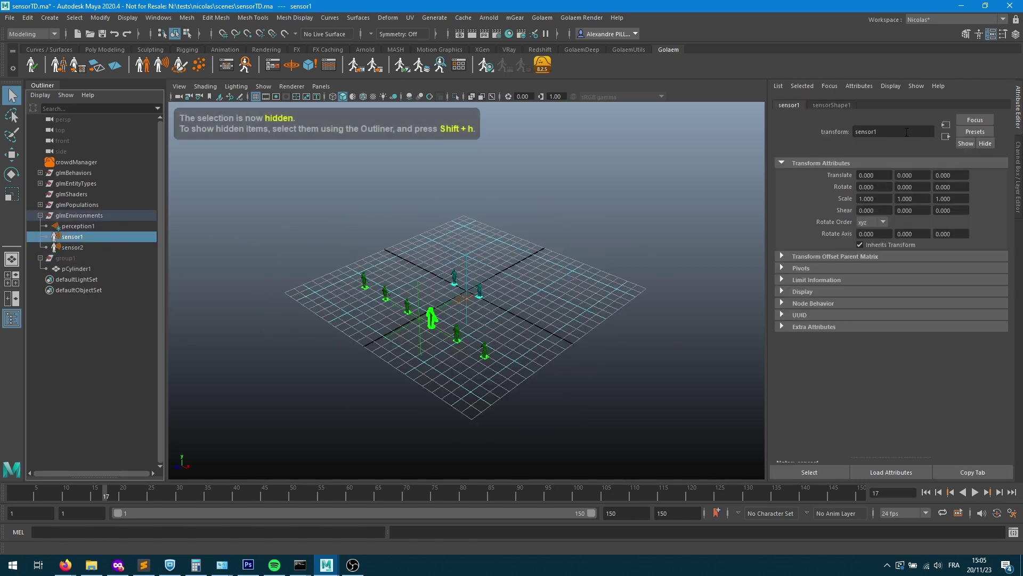
click(885, 131)
key(BackSpace)
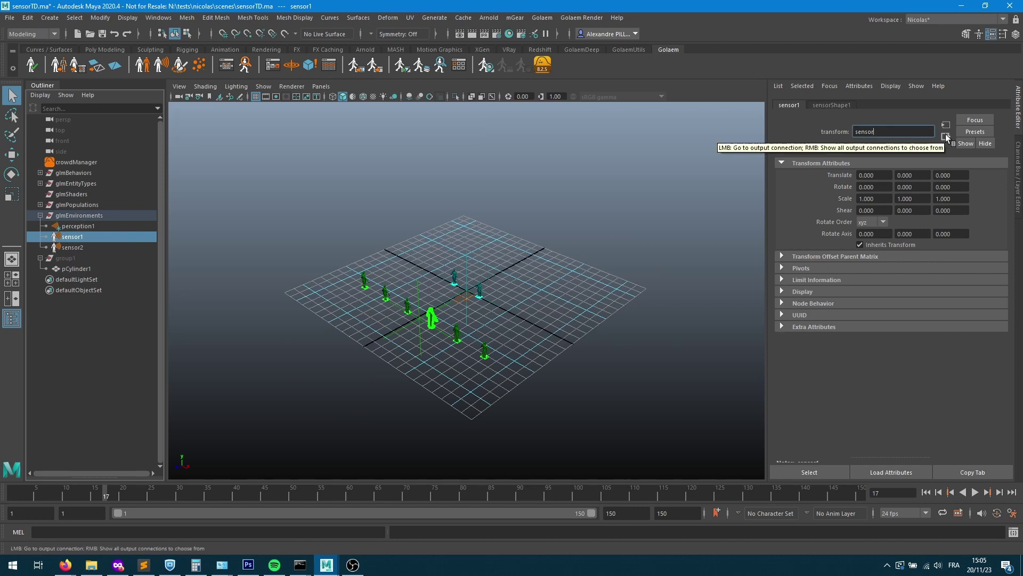
text(GreenChar)
key(Return)
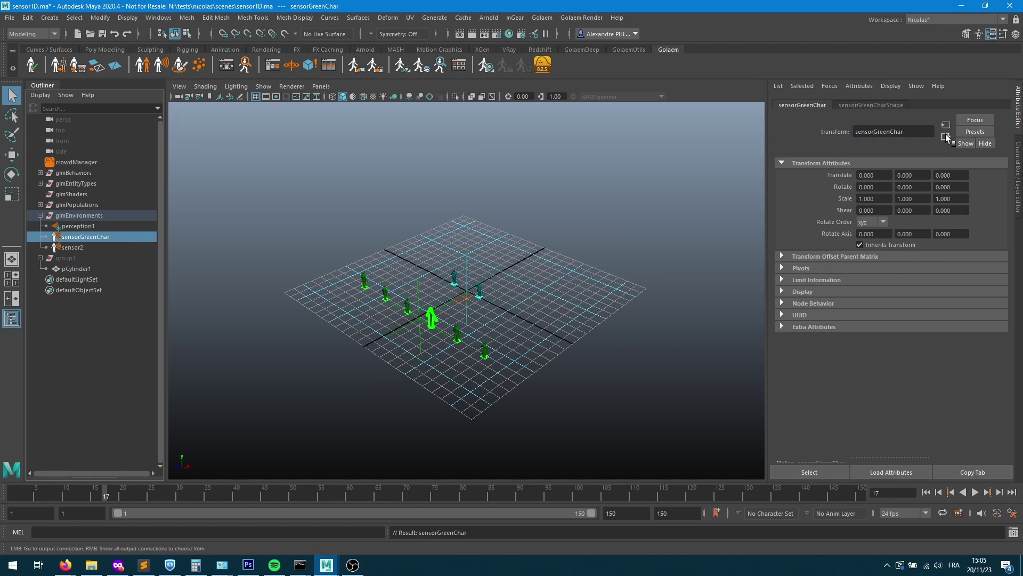
- Rename the second sensor locator, sensor2, as sensorBlueChar
click(80, 248)
click(882, 129)
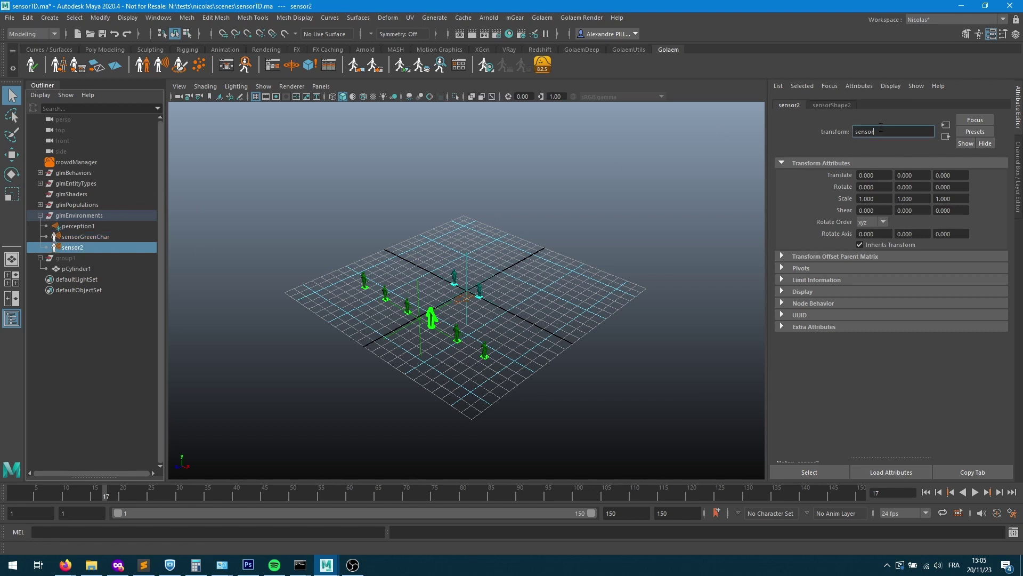
key(Return)
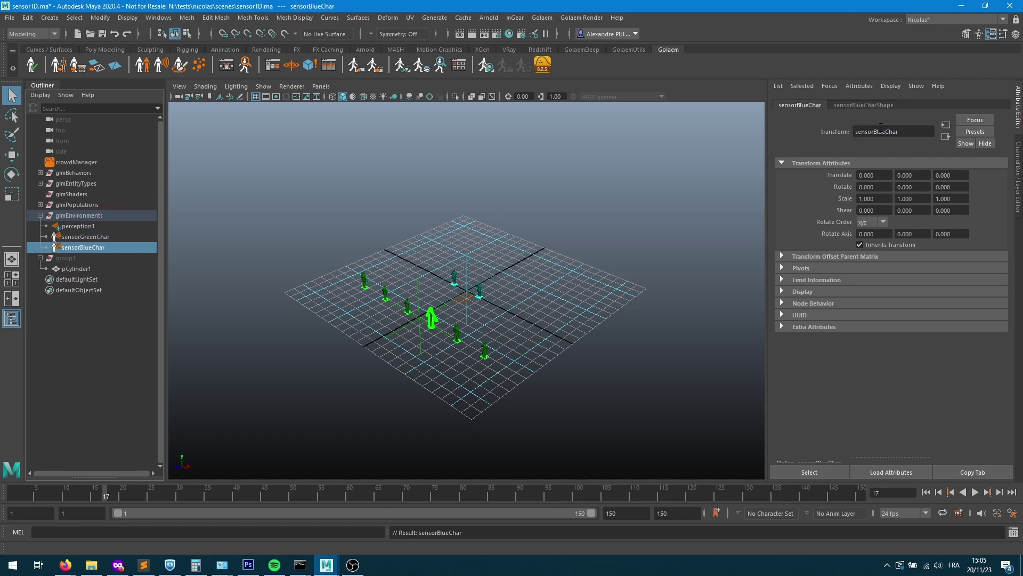
- Open the Golaem Behavior Editor and, with non-DAG objects listed in the Outliner, delete the first entity type's targetId attribute node
scroll(509, 352, up, 3)
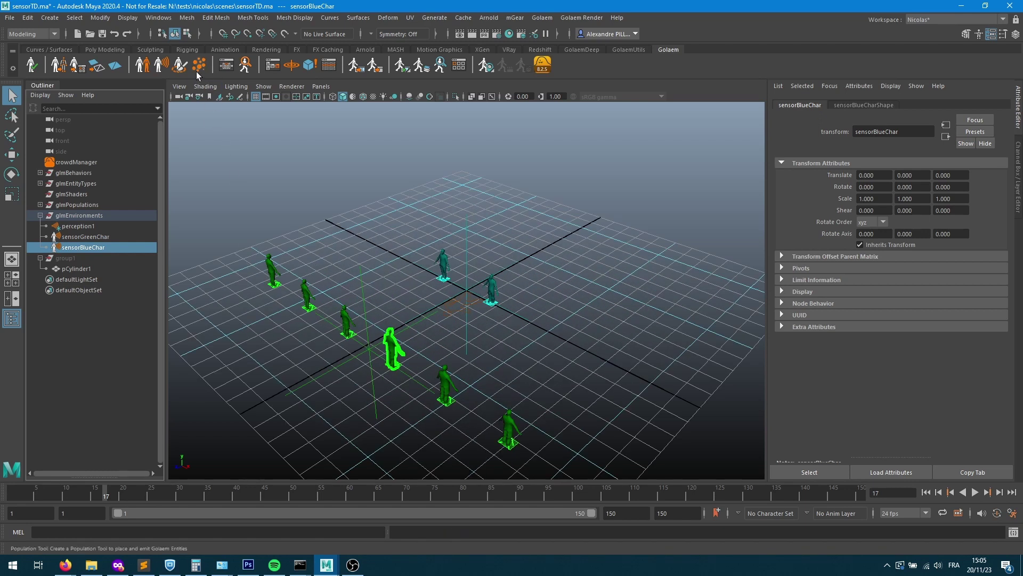
click(226, 65)
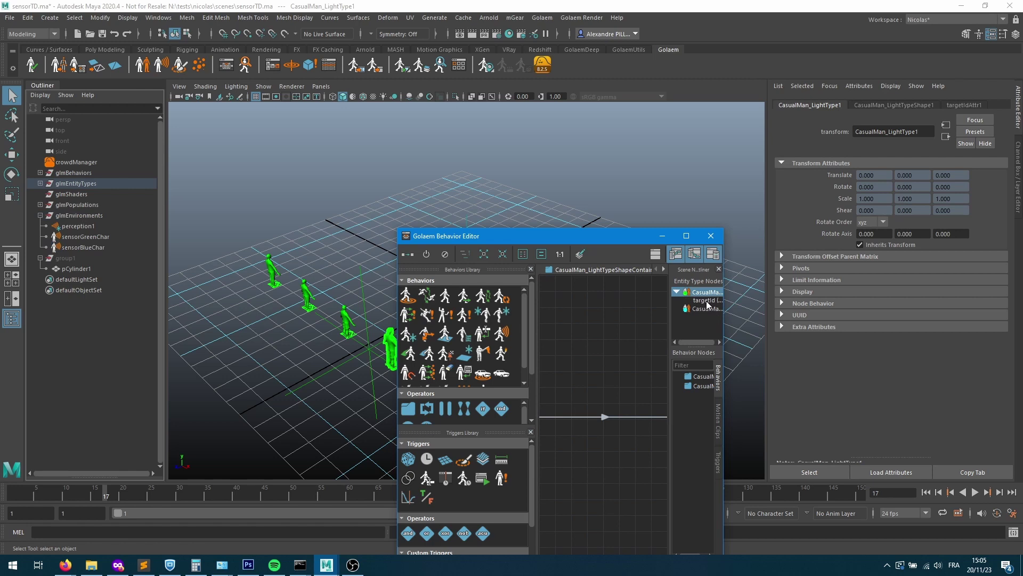
click(677, 291)
click(705, 300)
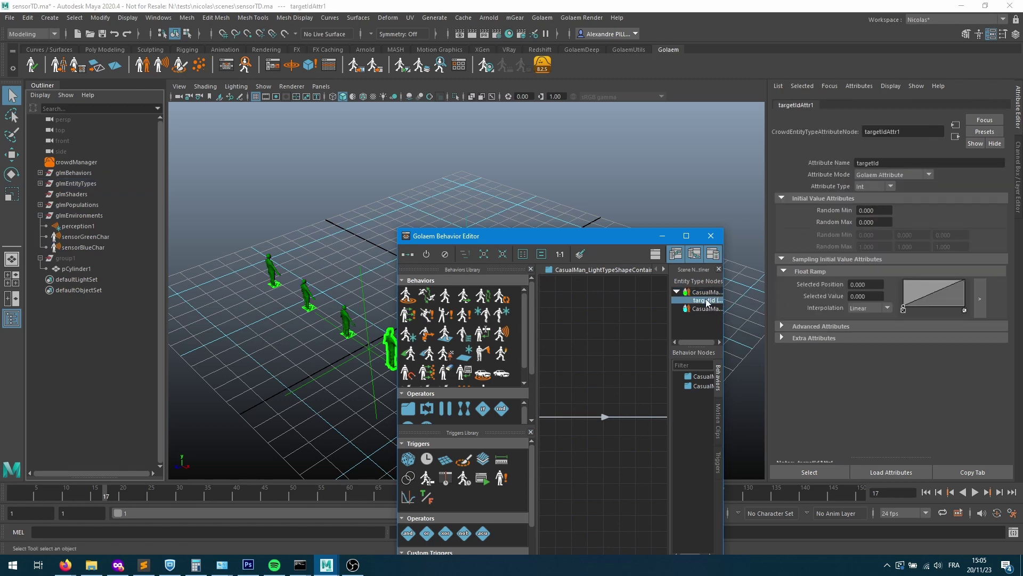
click(41, 95)
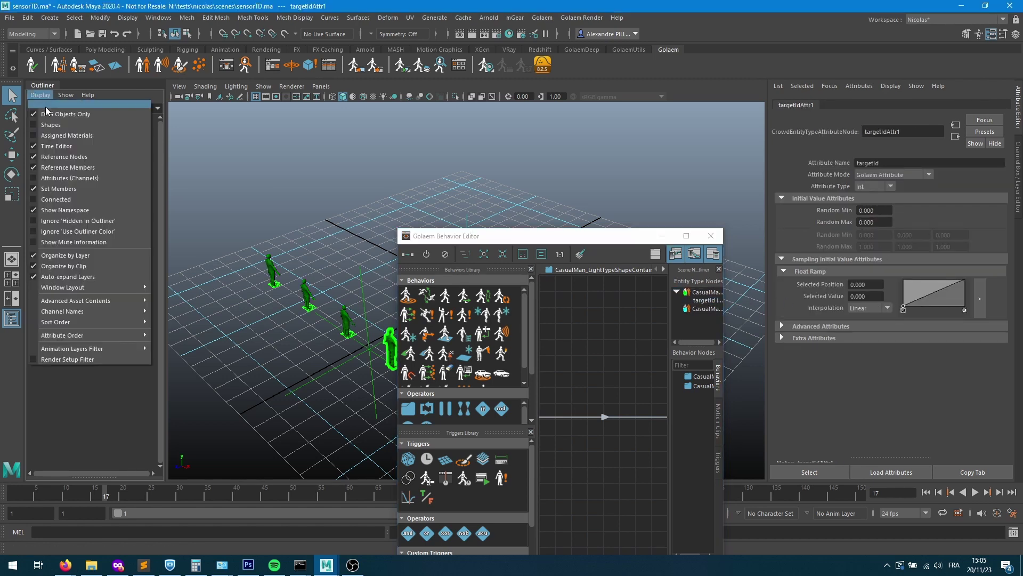
click(47, 113)
click(76, 310)
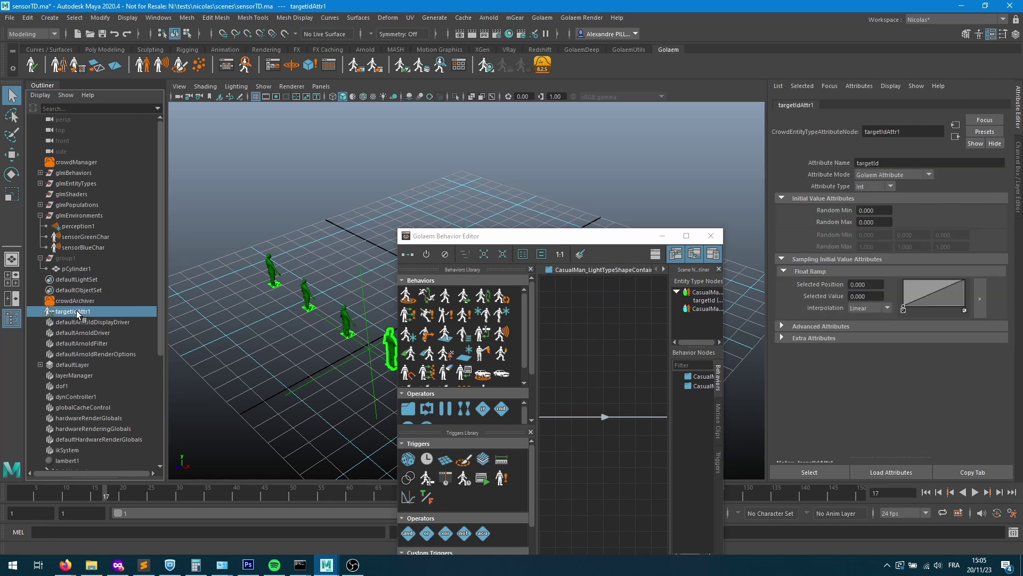
key(Delete)
- Open the behavior graph of the cyan entity type, CasualMan_LightType2, and insert an ActivateSensor behavior on its main line
click(703, 292)
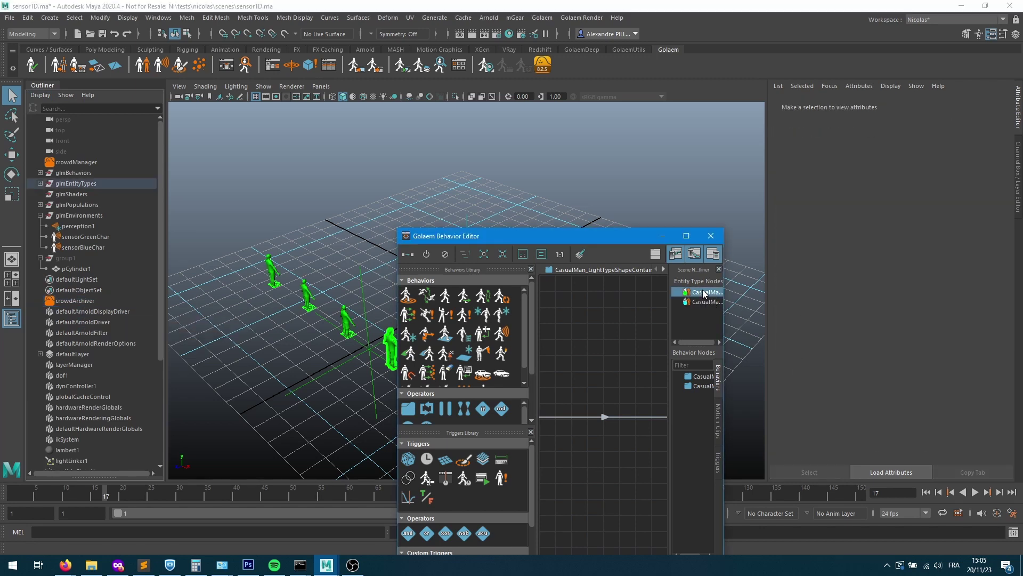
click(873, 105)
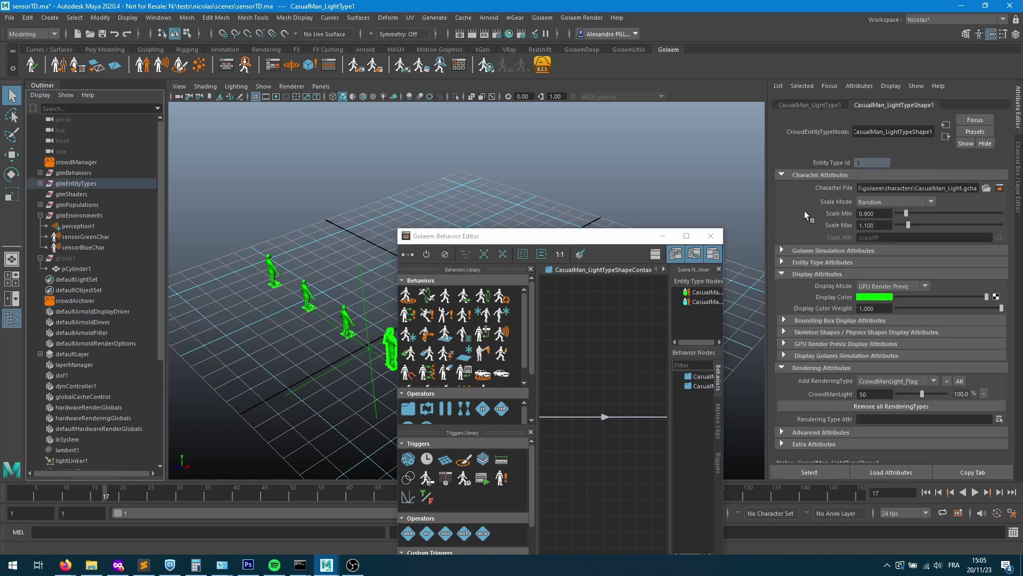
click(708, 302)
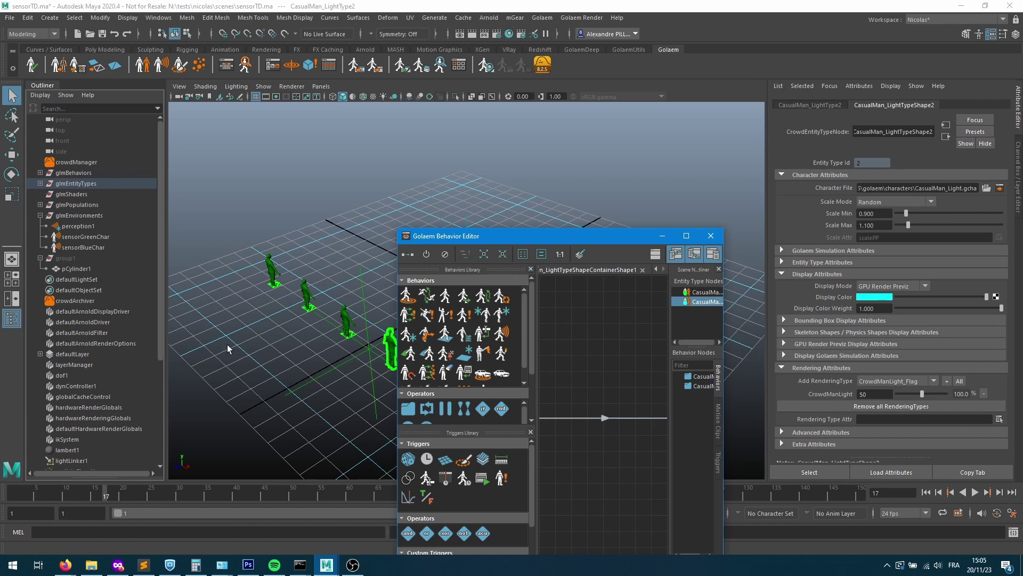
drag(581, 240, 733, 118)
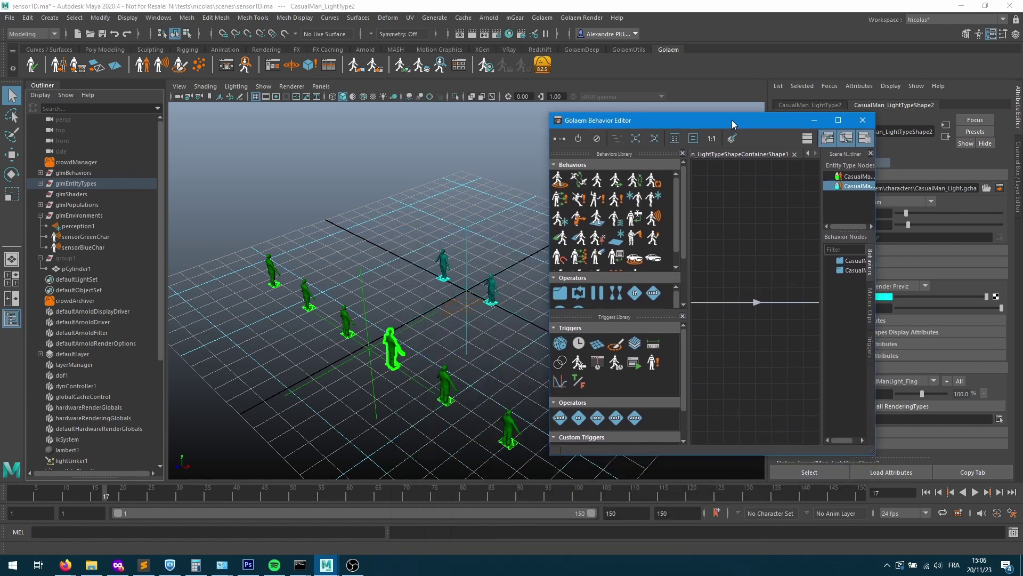
drag(547, 213, 336, 214)
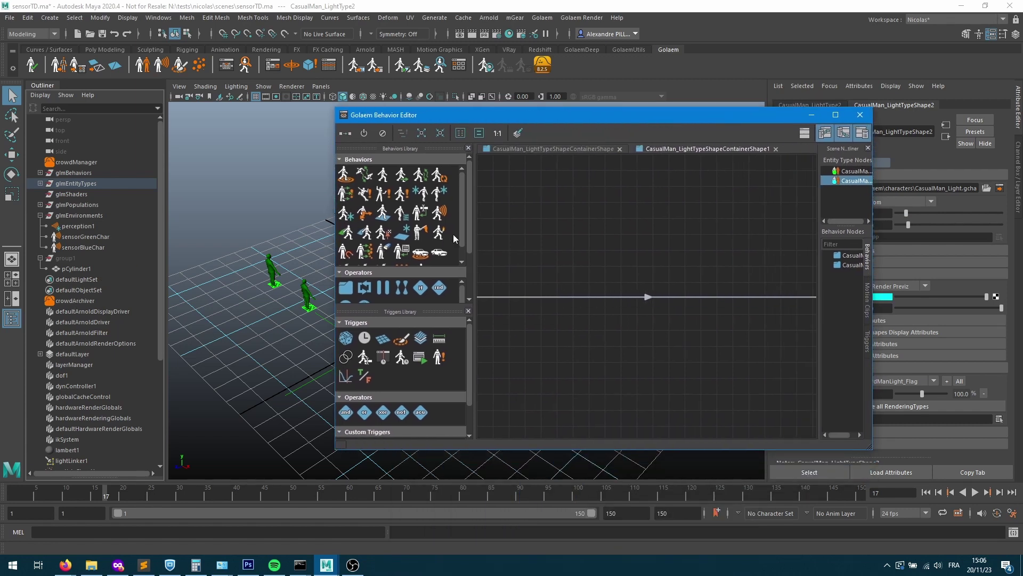
click(629, 284)
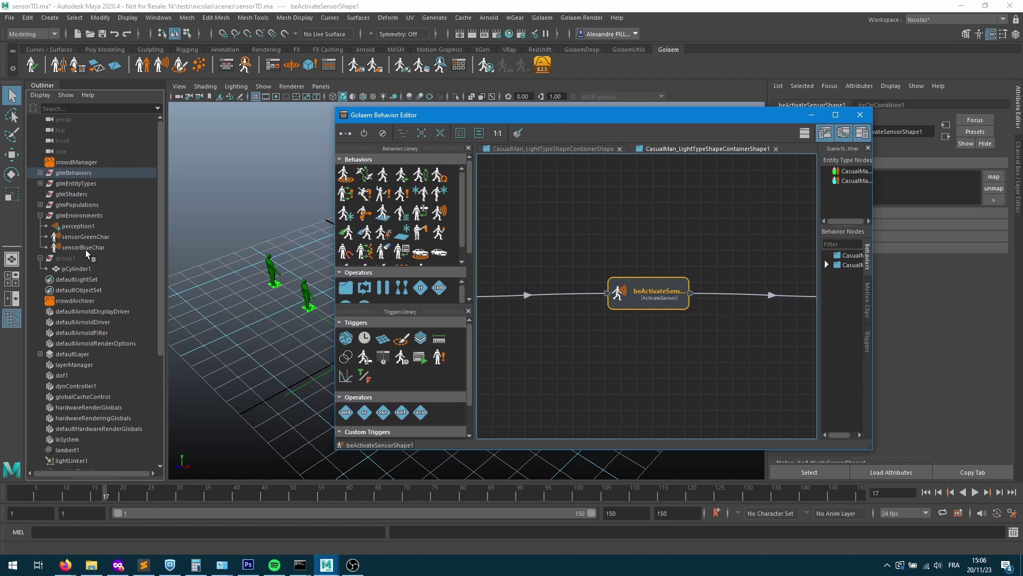
- Map sensorBlueChar as the input sensor of the cyan entity type's ActivateSensor behavior
click(72, 248)
click(608, 308)
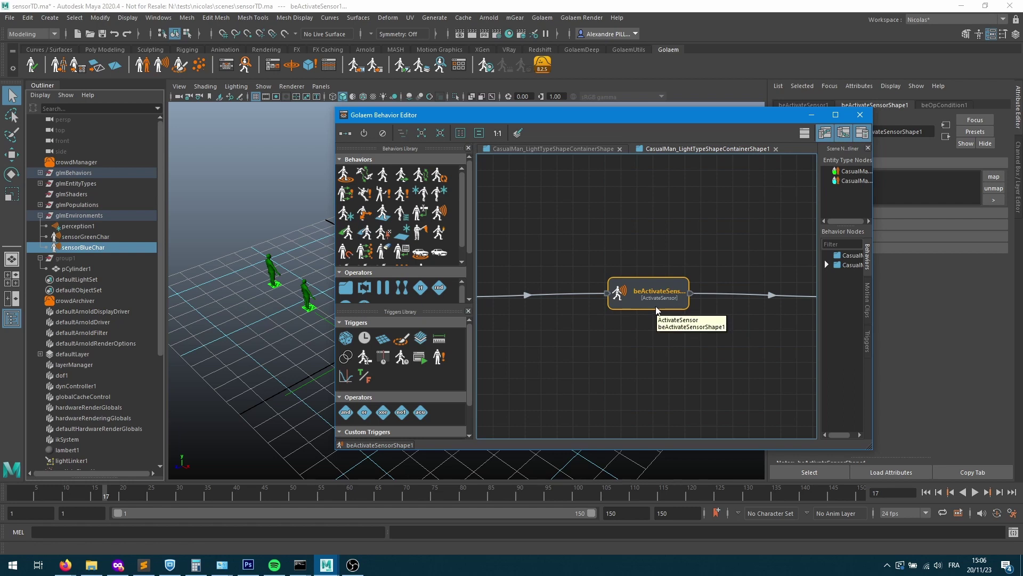
drag(87, 249, 99, 256)
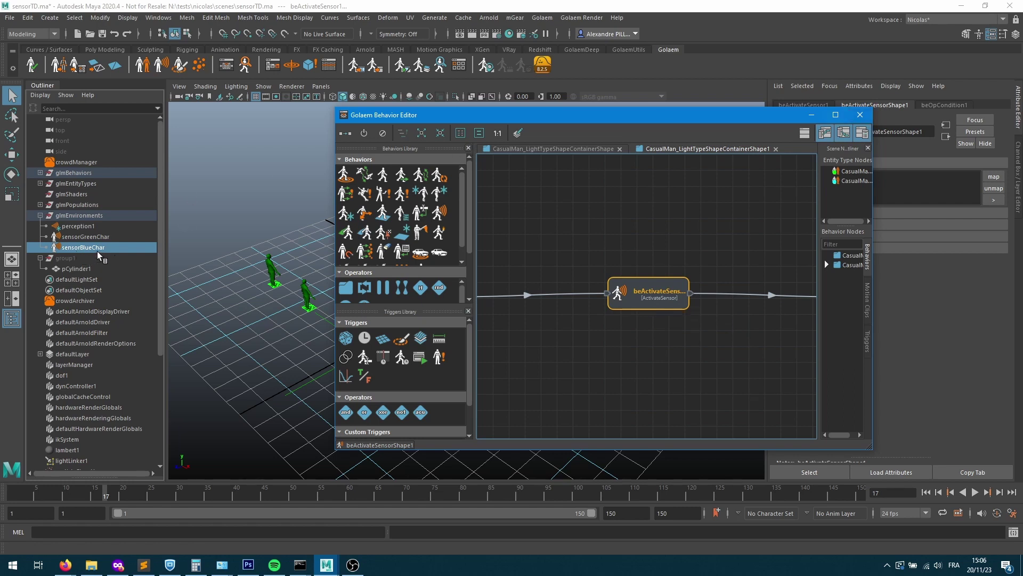
drag(1019, 181, 986, 178)
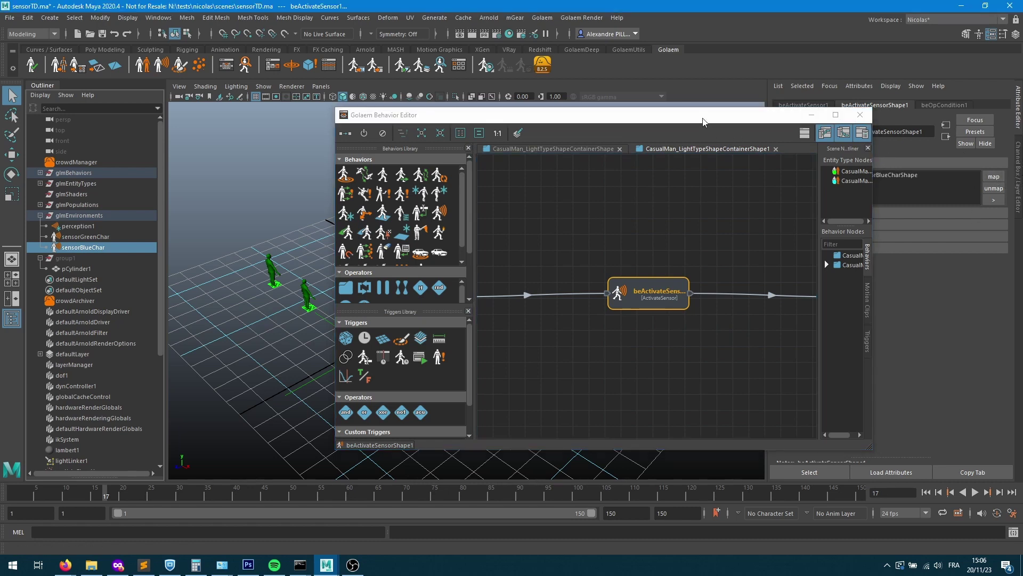
- Insert an ActivateSensor behavior in the green entity type's graph and map sensorGreenChar as its input sensor
drag(702, 122, 569, 122)
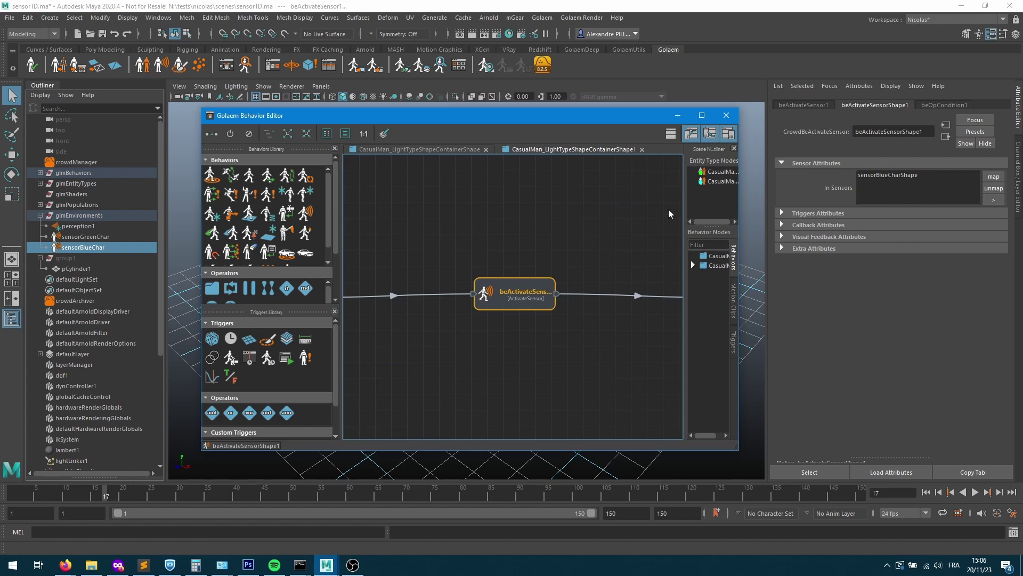
click(722, 172)
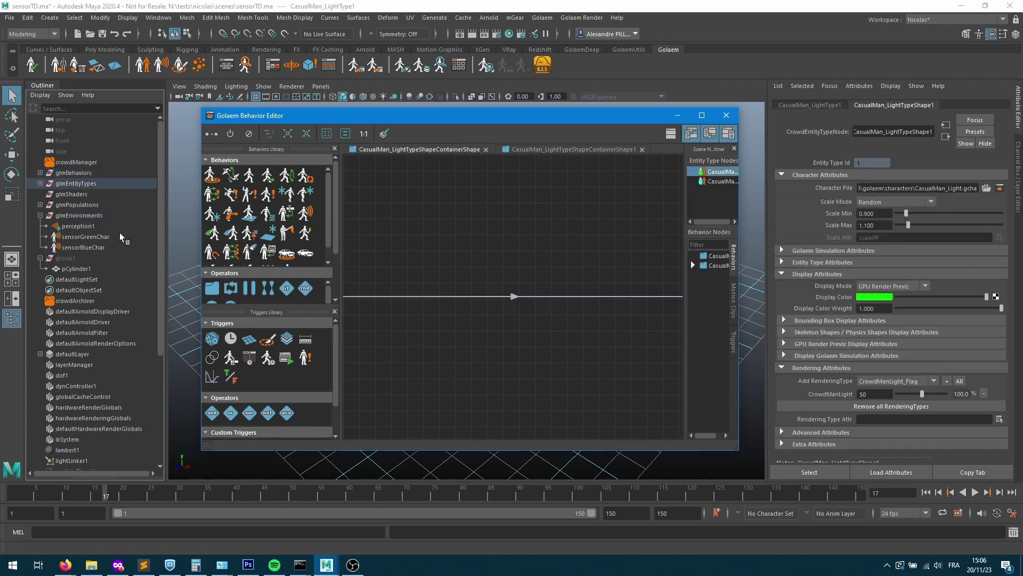
drag(313, 214, 526, 296)
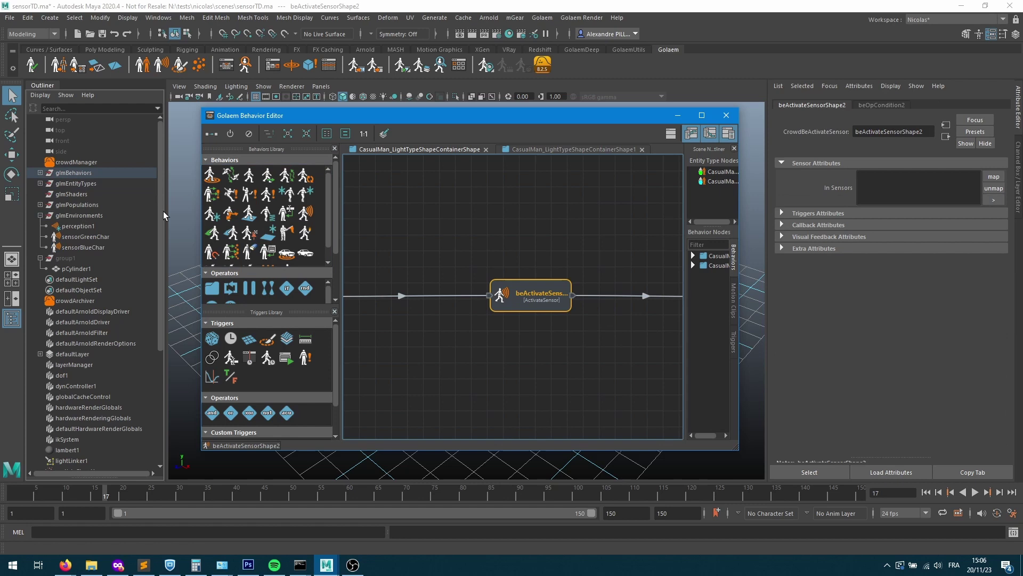
click(90, 236)
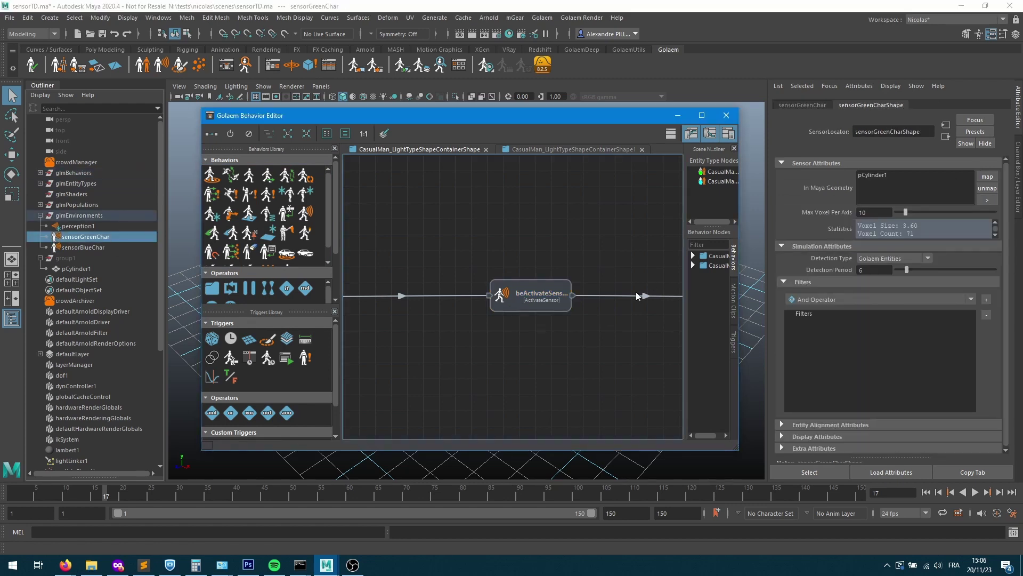
click(533, 296)
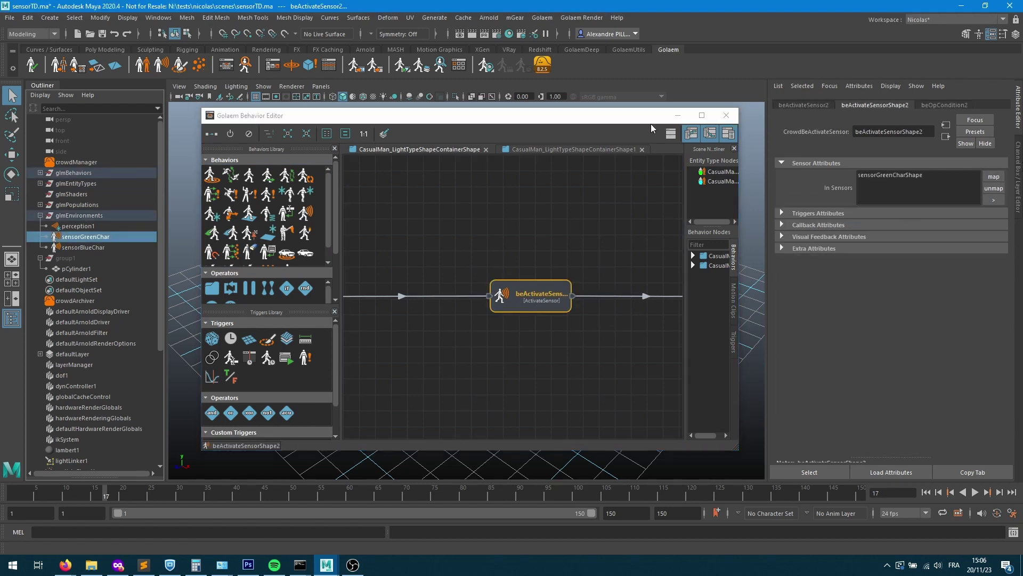
- Minimize the Behavior Editor, simulate from the first frame to frame 6, and open the Crowd Visual Feedback for the green character
click(678, 115)
click(925, 492)
click(996, 493)
click(996, 493)
click(995, 493)
click(996, 493)
click(996, 493)
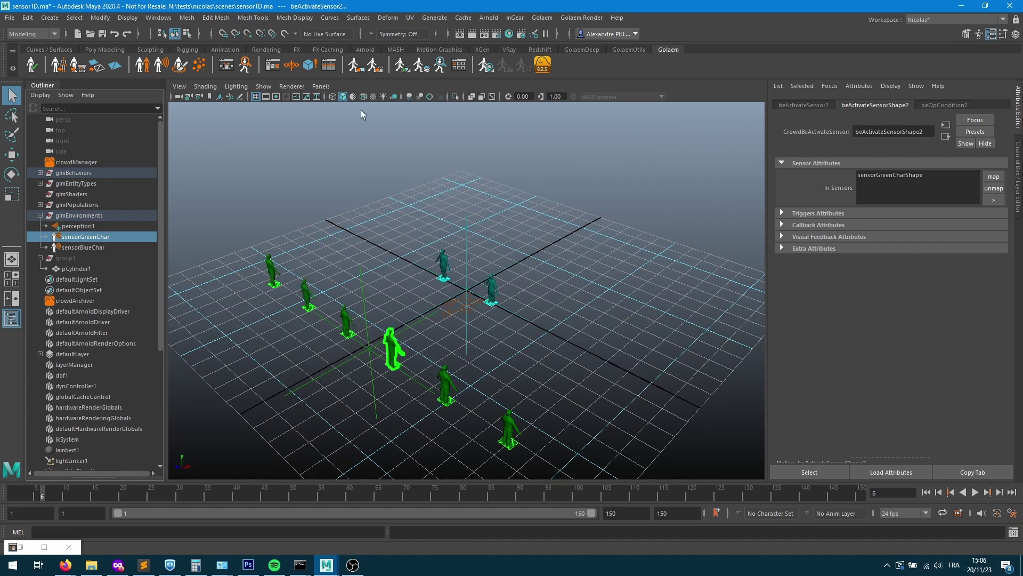
click(245, 66)
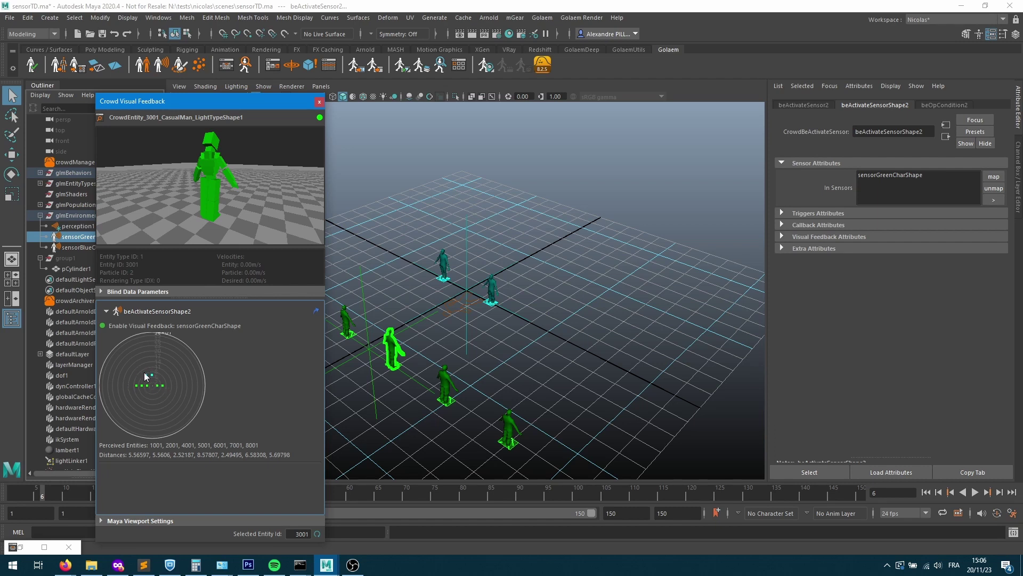
- Inspect the visual feedback of the cyan character nearest the grid centre, and close the Crowd Visual Feedback window
click(491, 288)
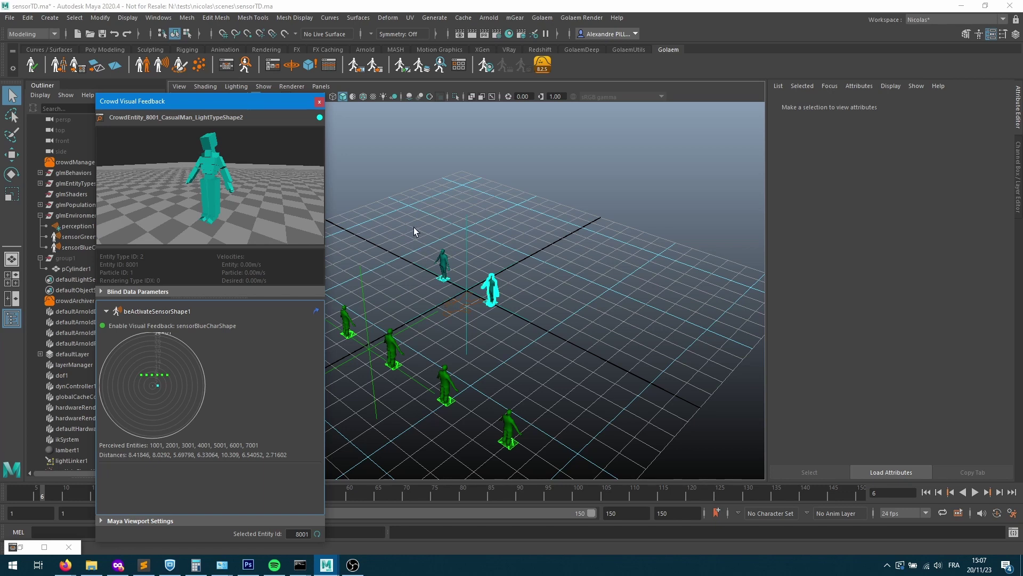
click(320, 102)
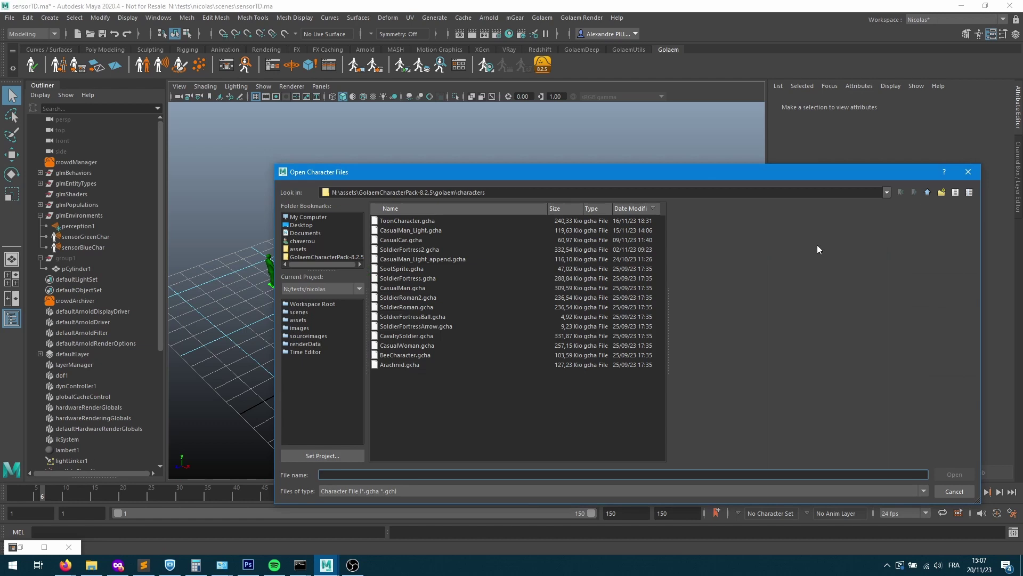
- Cancel the character file selection and delete the unneeded entity type entityType1 from the glmEntityTypes group
click(948, 492)
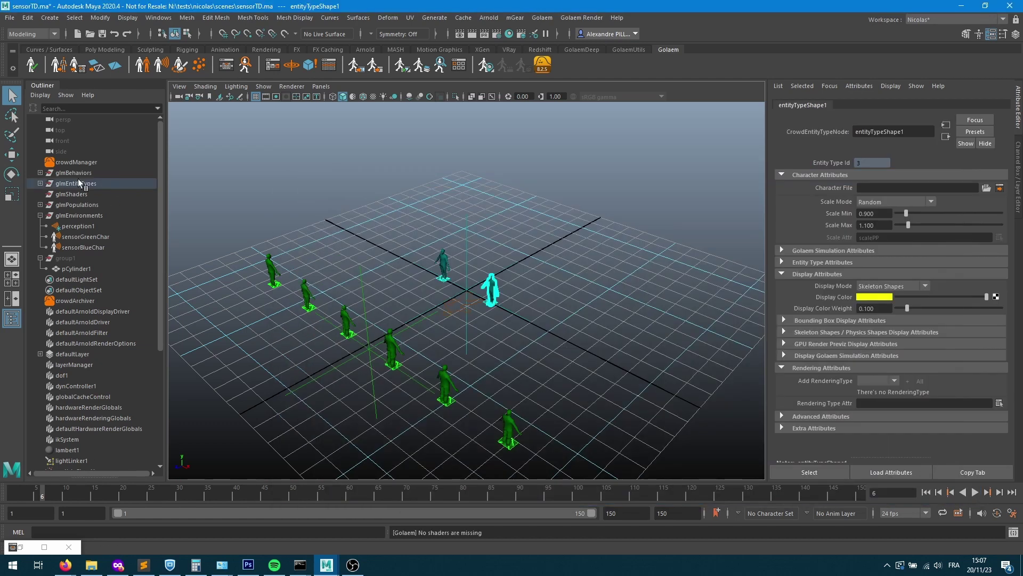
click(40, 183)
click(80, 215)
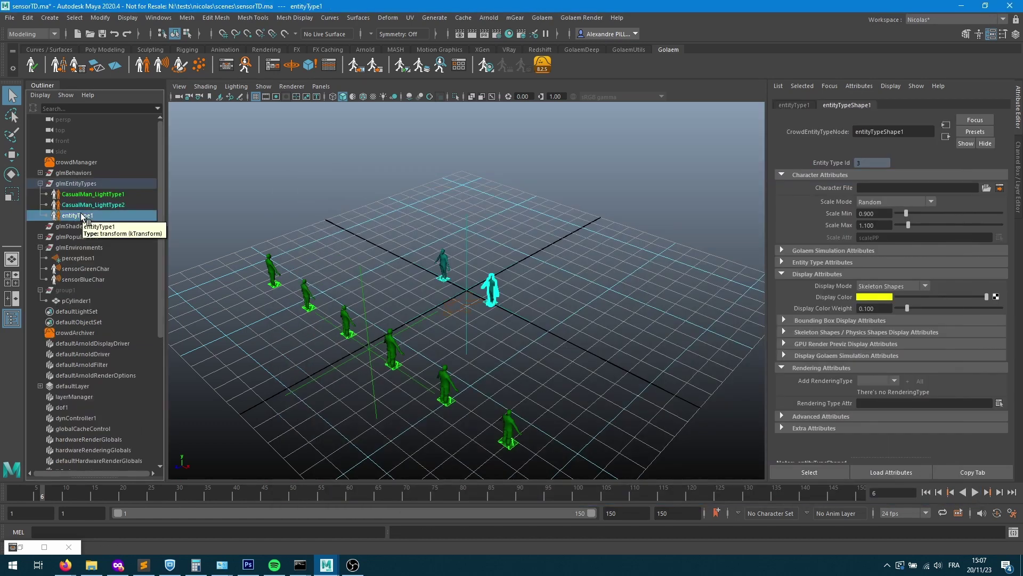
key(Delete)
- Open the Behavior Editor, widen its scene nodes outliner and add a new EntityType attribute to the green entity type
click(246, 65)
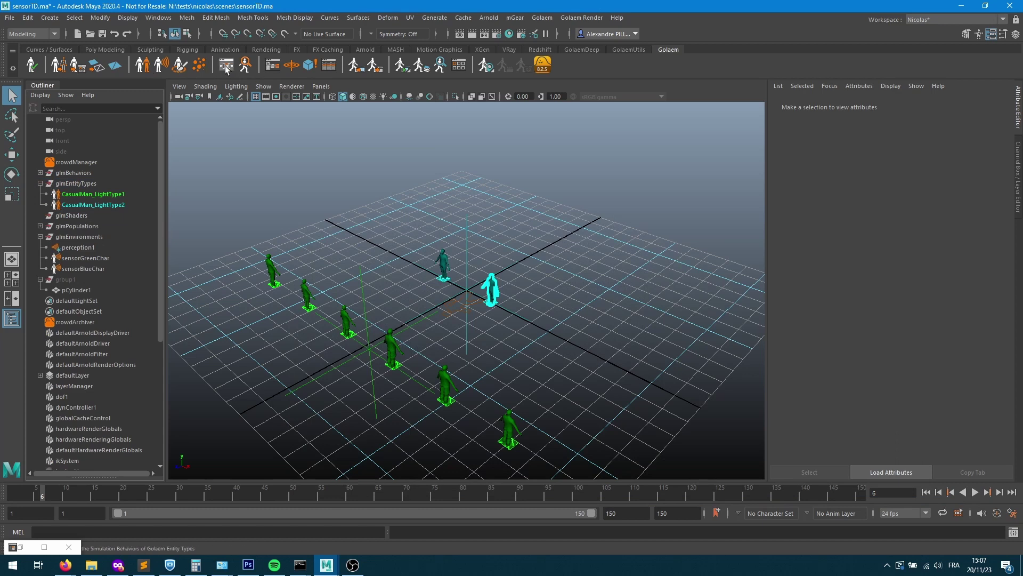
click(715, 173)
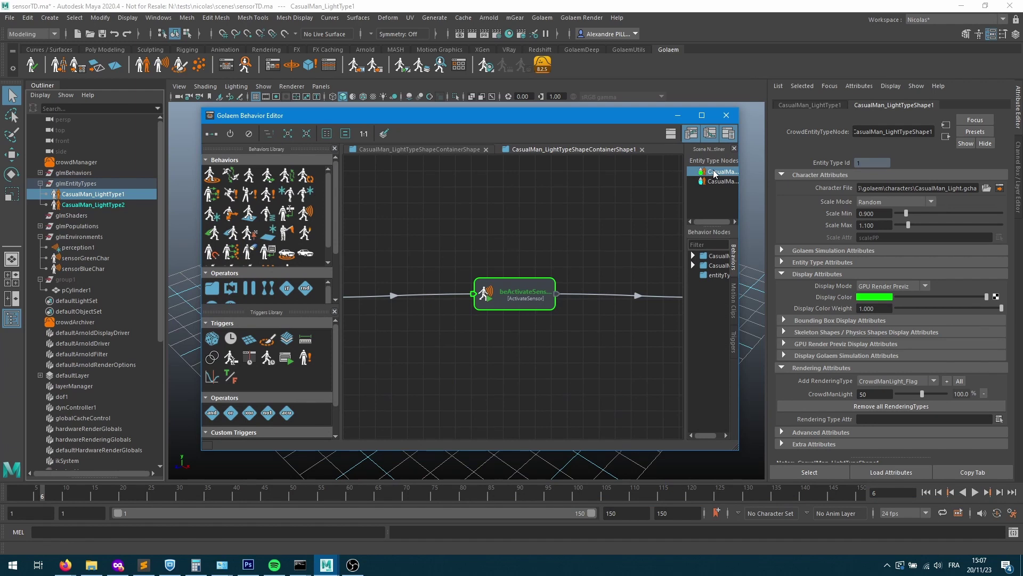
drag(686, 191, 642, 189)
click(688, 172)
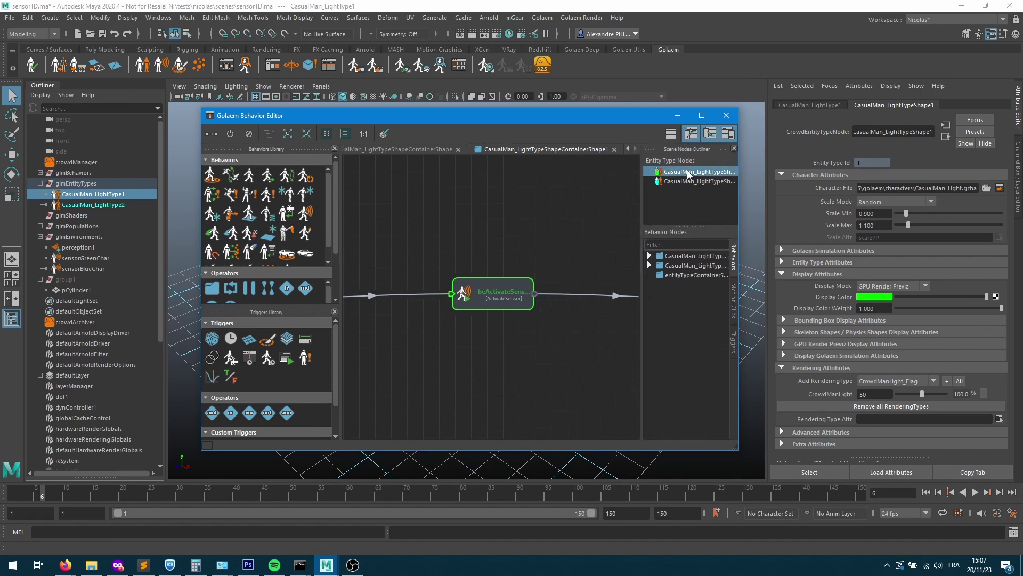
right_click(688, 174)
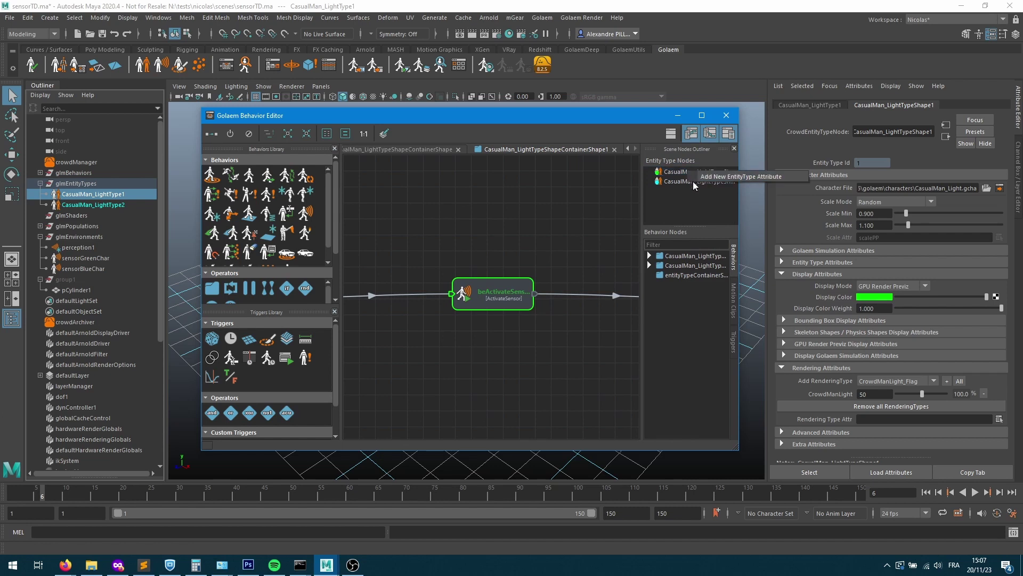
click(699, 180)
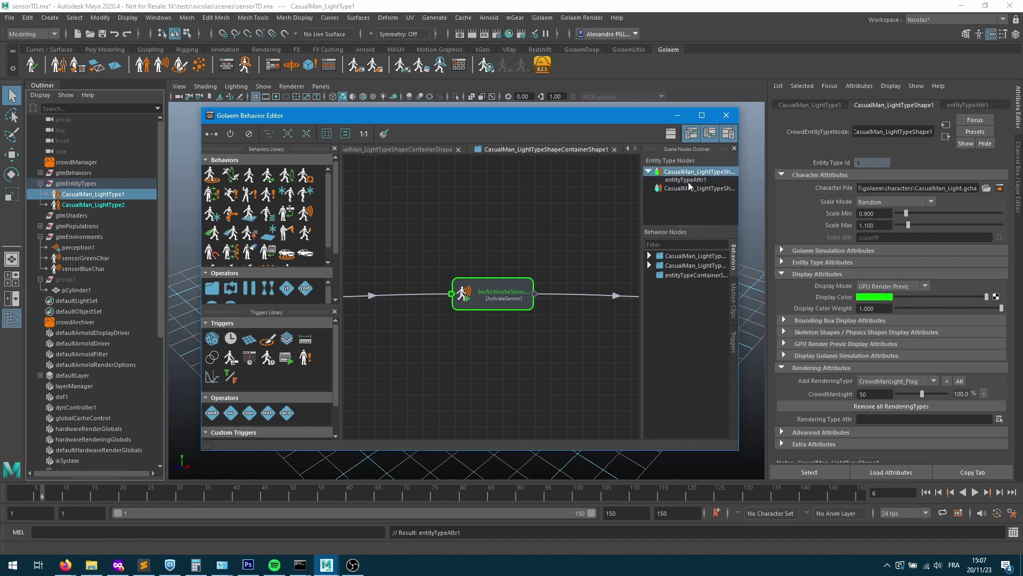
- Set the new entity type attribute's type to Int and its Random Max to 0, and name it targetEntityId
click(687, 180)
click(877, 163)
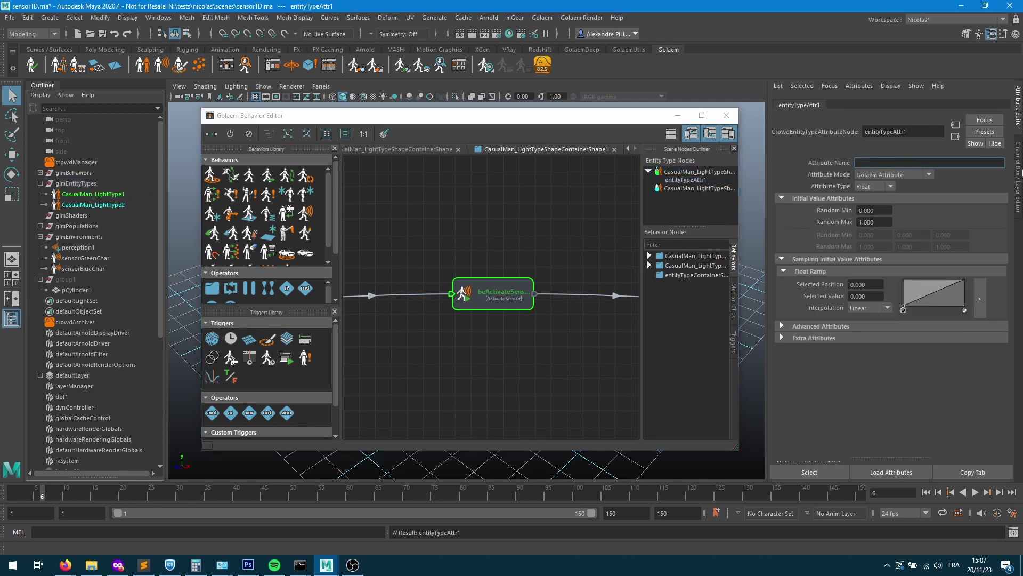
click(866, 177)
click(870, 185)
click(874, 186)
click(869, 209)
click(877, 174)
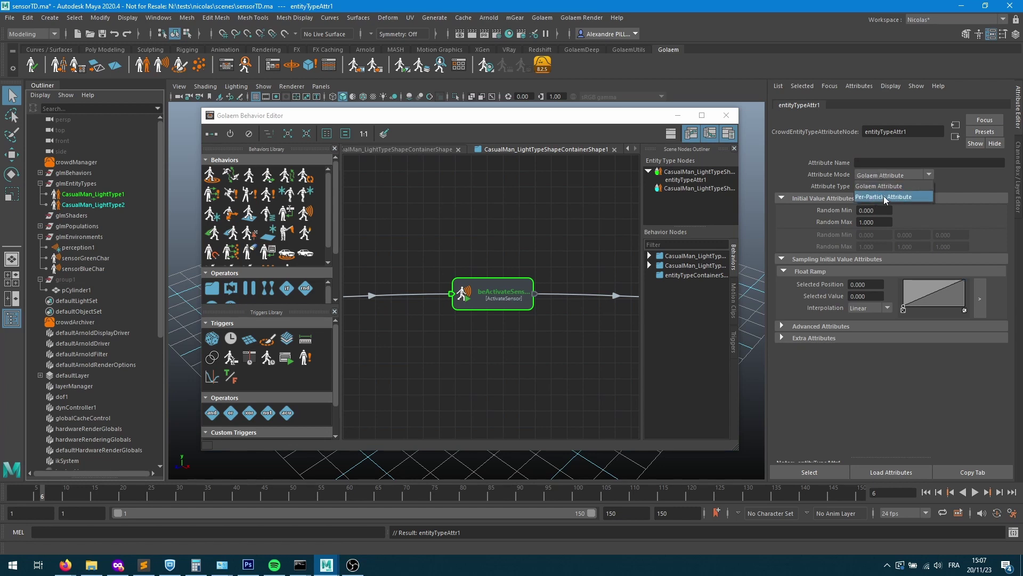
click(884, 187)
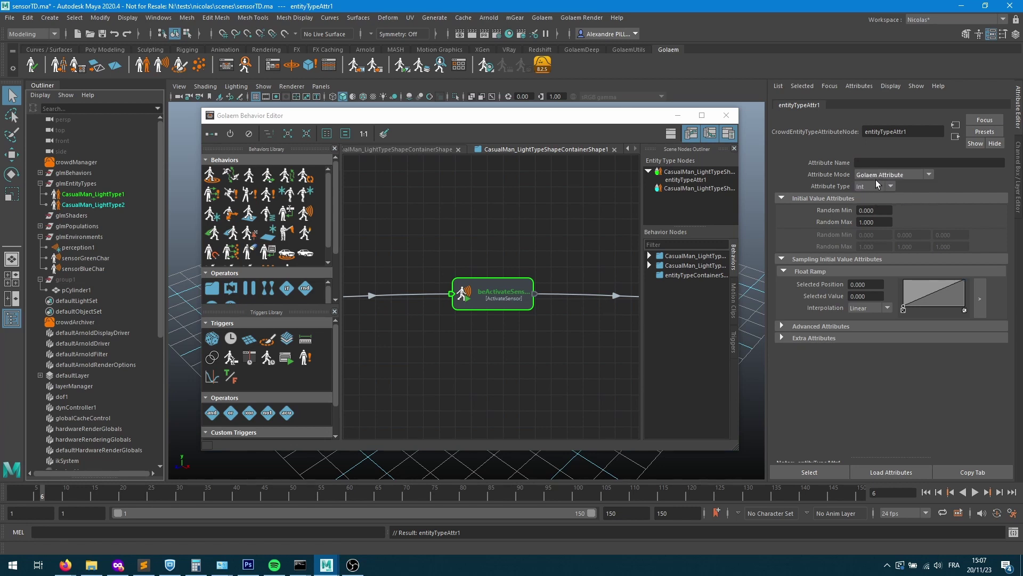
click(867, 221)
click(879, 163)
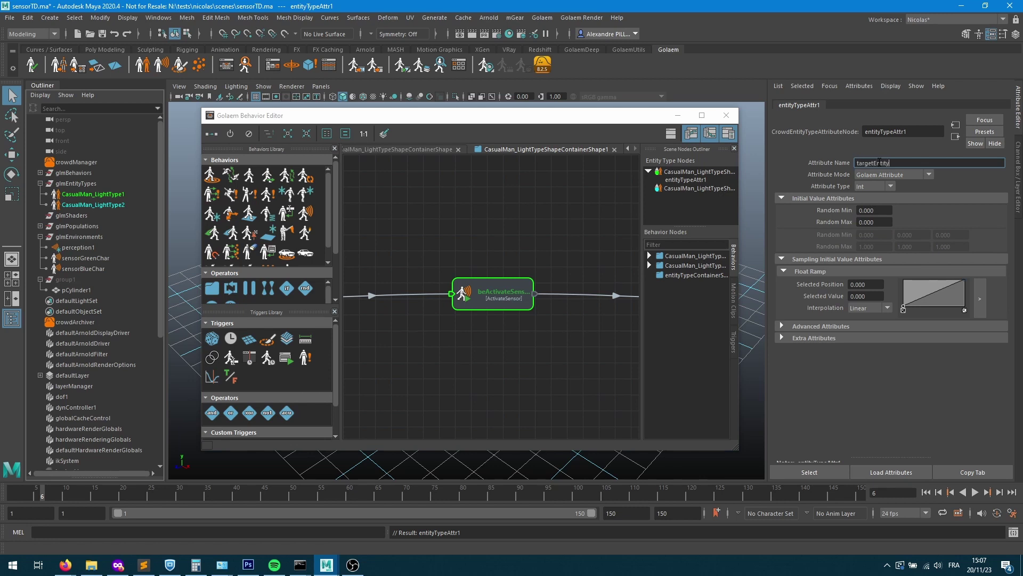
key(Return)
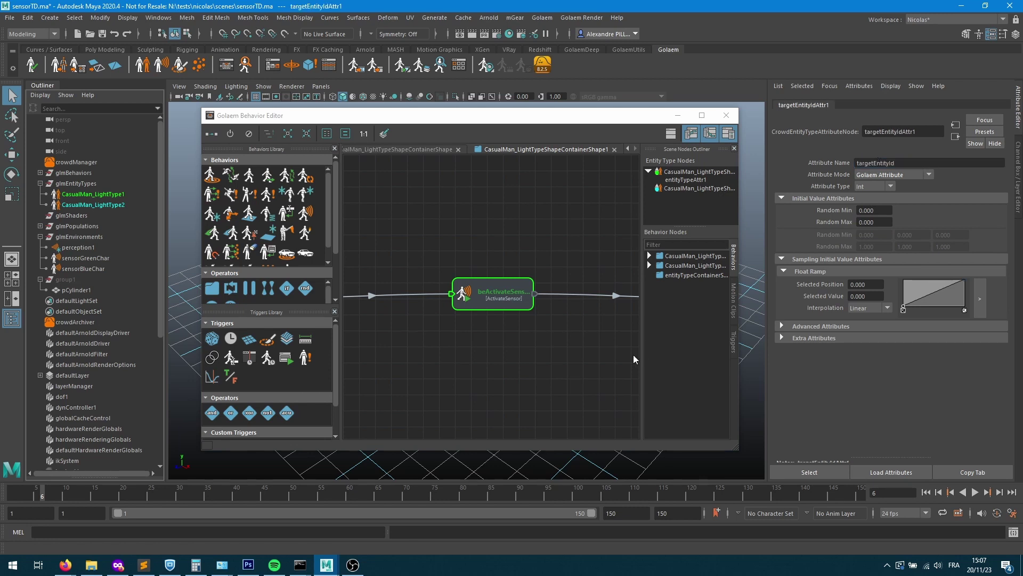
click(680, 179)
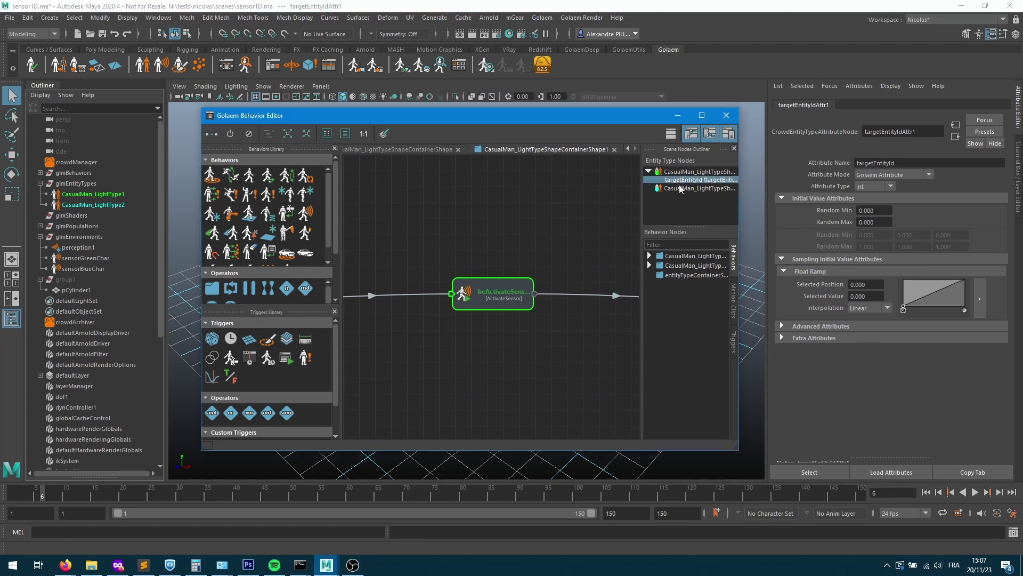
double_click(897, 164)
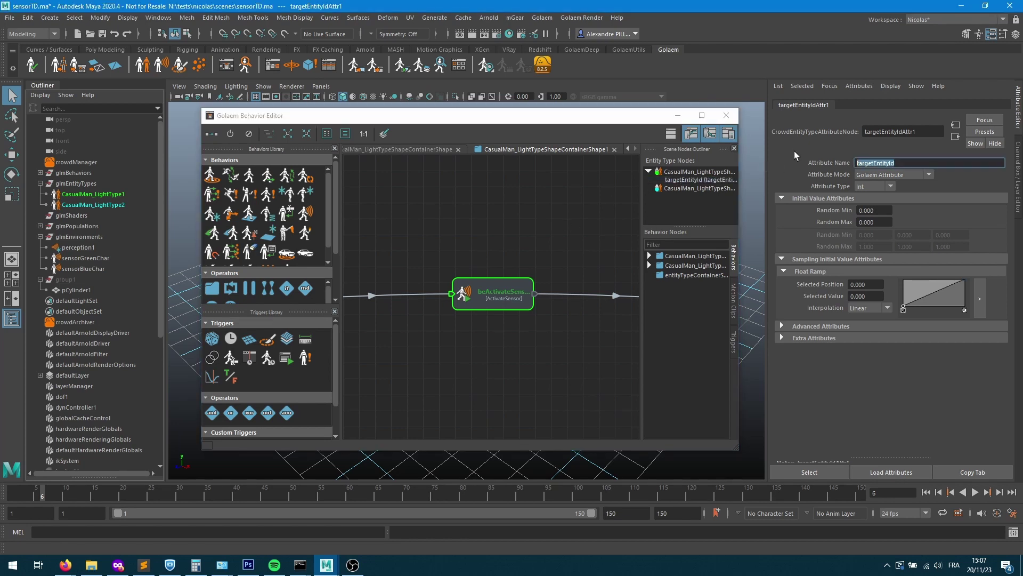
click(573, 238)
click(685, 181)
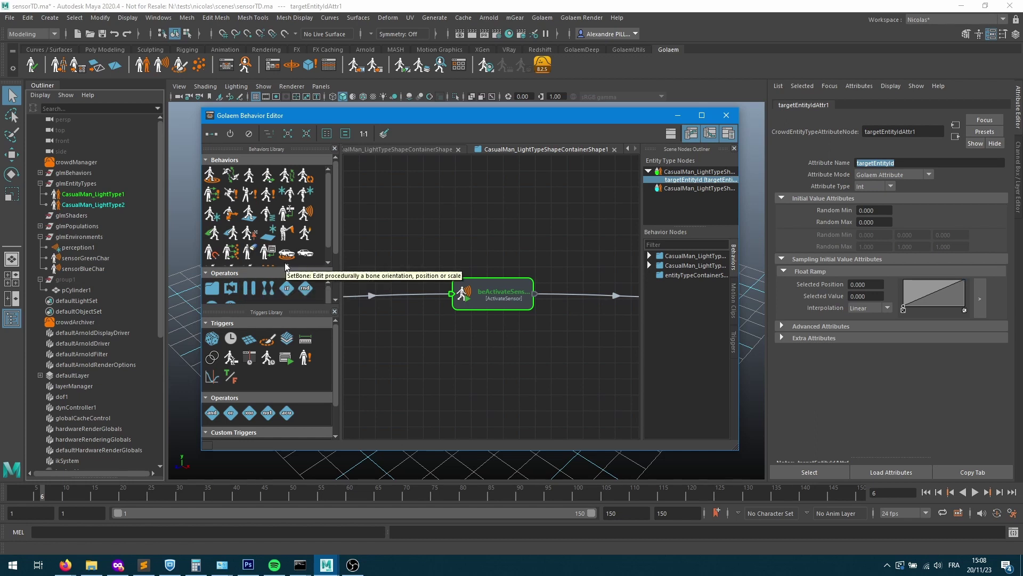
- Insert a ChannelOperator behavior in parallel with the ActivateSensor behavior and open its output channel in the ChOp Editor
drag(286, 213, 502, 328)
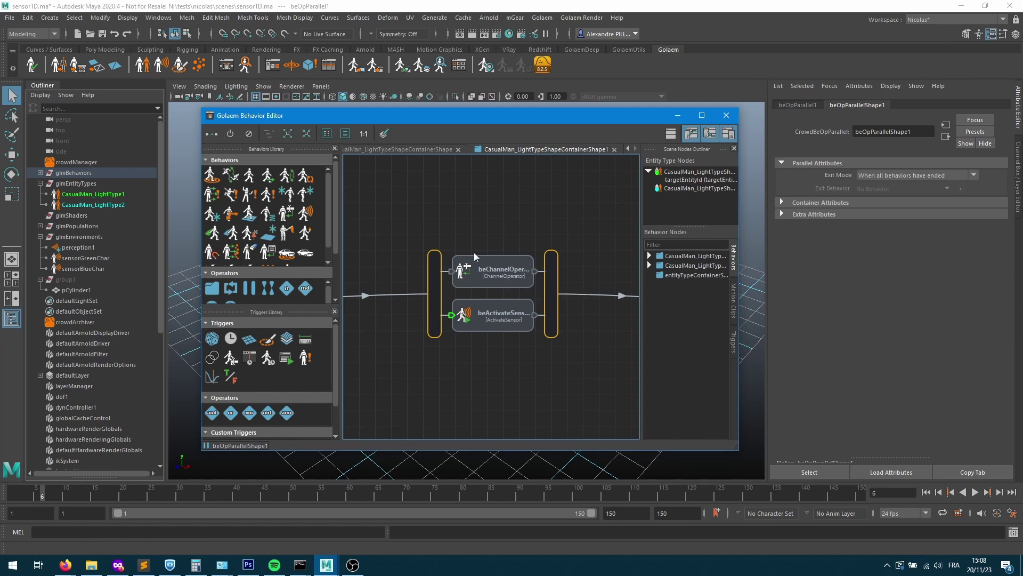
click(490, 277)
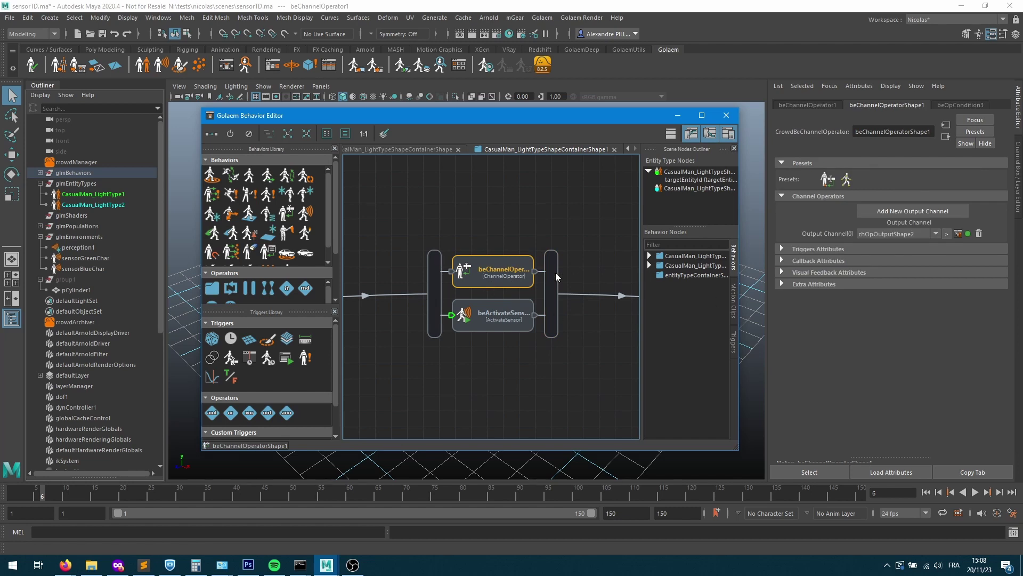
click(959, 234)
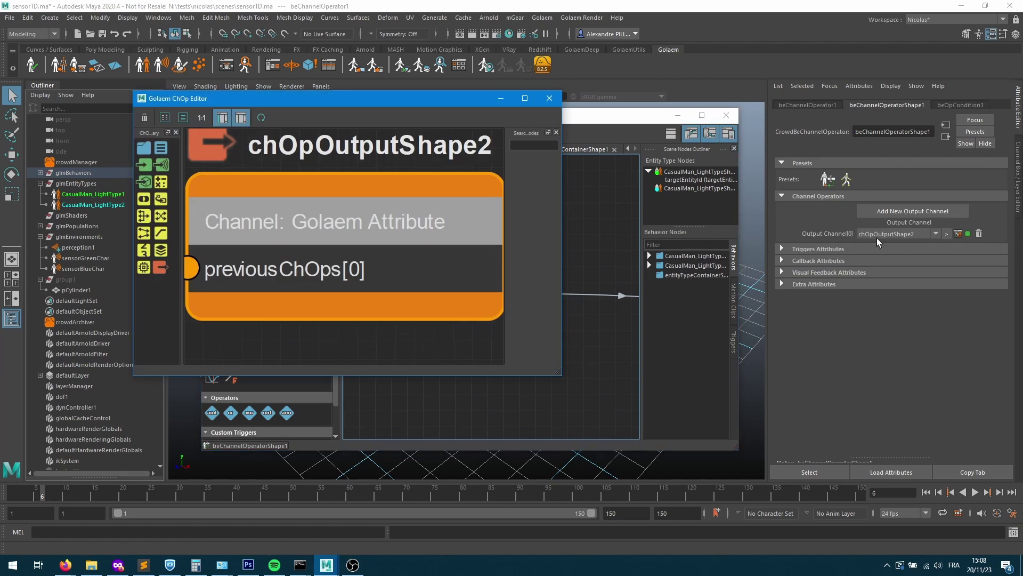
- Delete the other channel operator nodes from the ChOp graph, keeping only chOpOutputShape2
scroll(456, 219, down, 5)
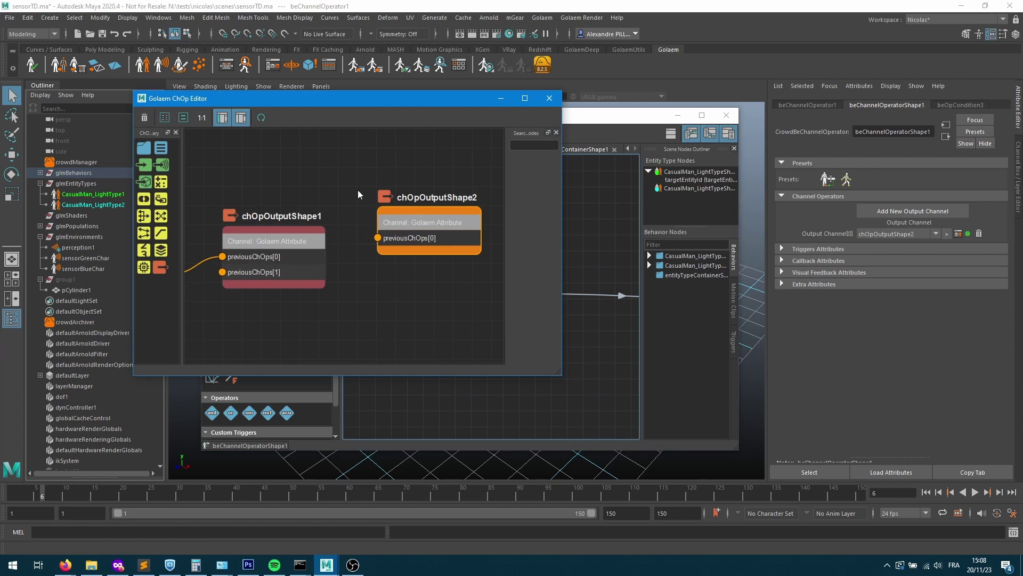
scroll(357, 187, down, 3)
drag(219, 141, 302, 263)
key(Delete)
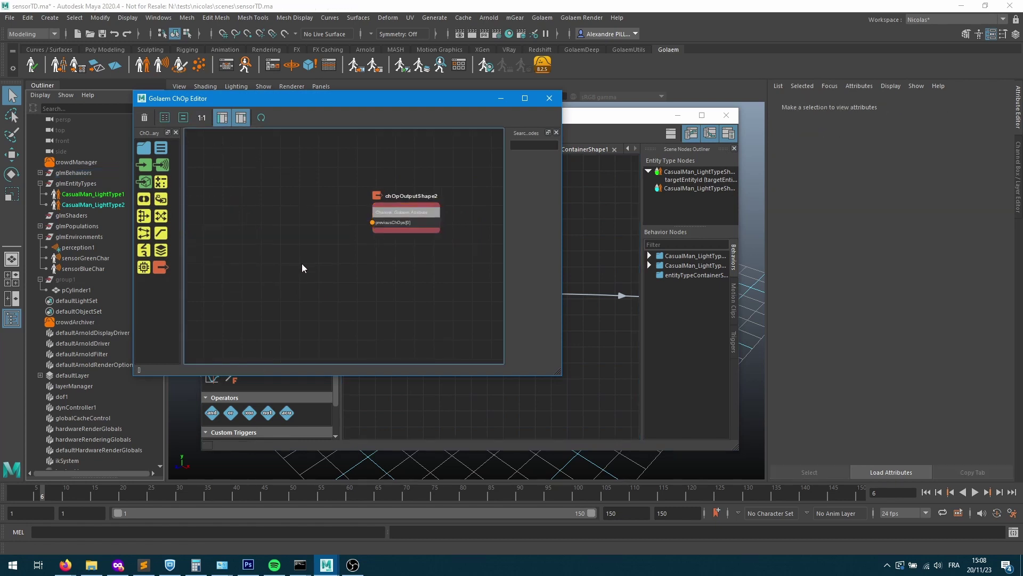
- Set the Golaem Attribute of chOpOutputShape2 to this.attribute.targetEntityId
click(425, 209)
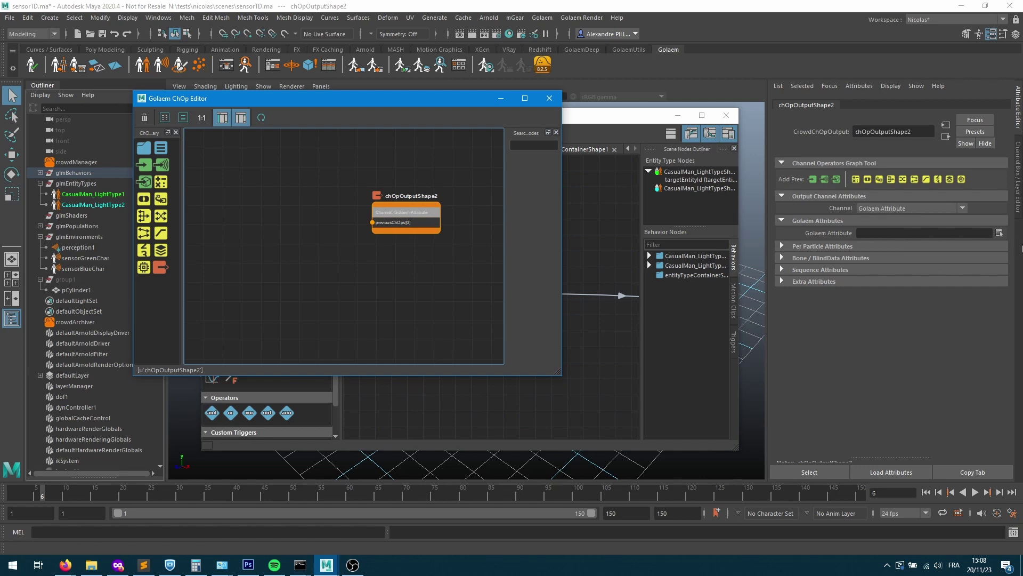
click(999, 233)
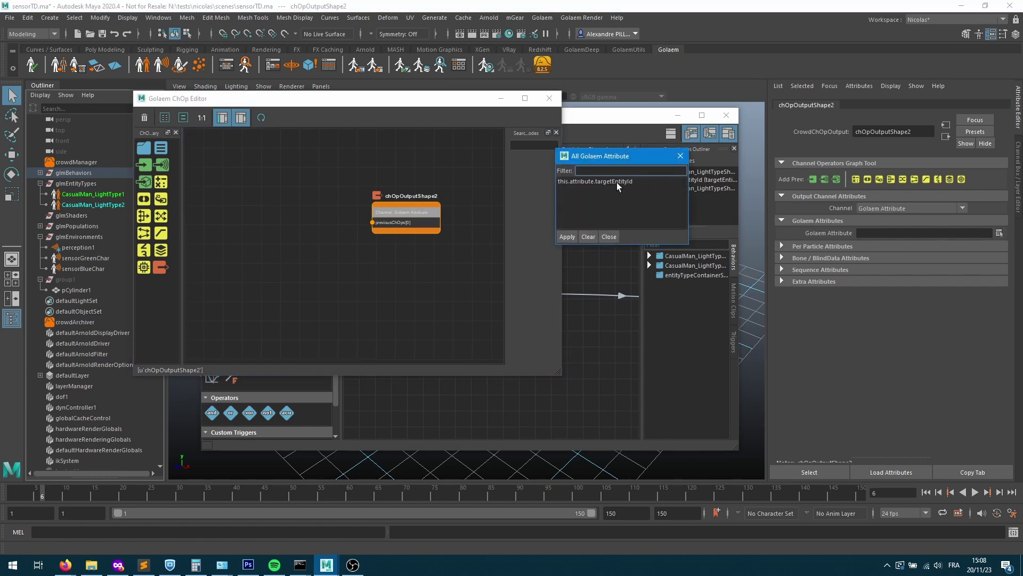
double_click(617, 181)
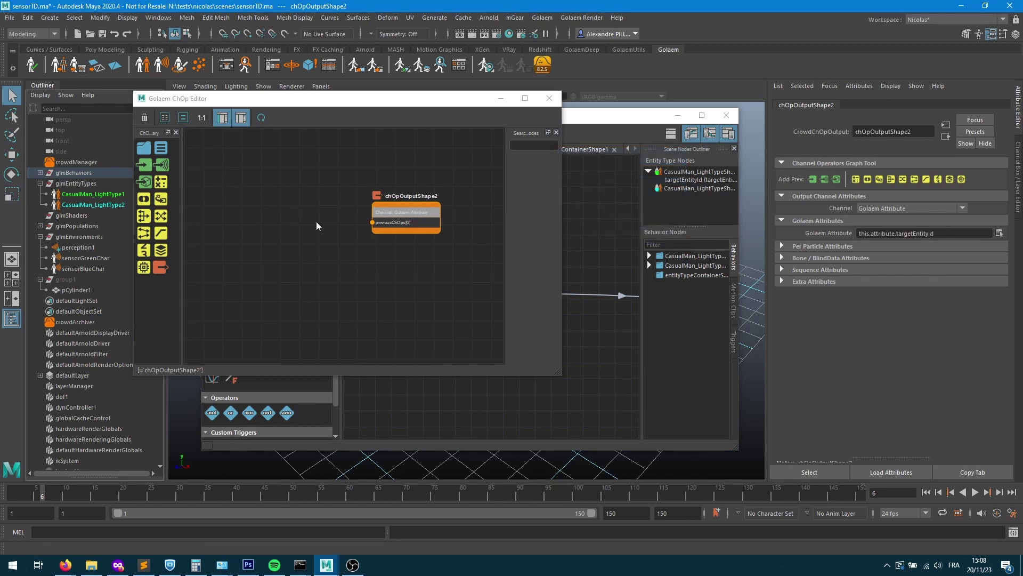
- Add a ChOp input node and connect its nextChOps output to previousChOps[0] of chOpOutputShape2
click(428, 267)
scroll(428, 268, up, 2)
drag(405, 212, 405, 262)
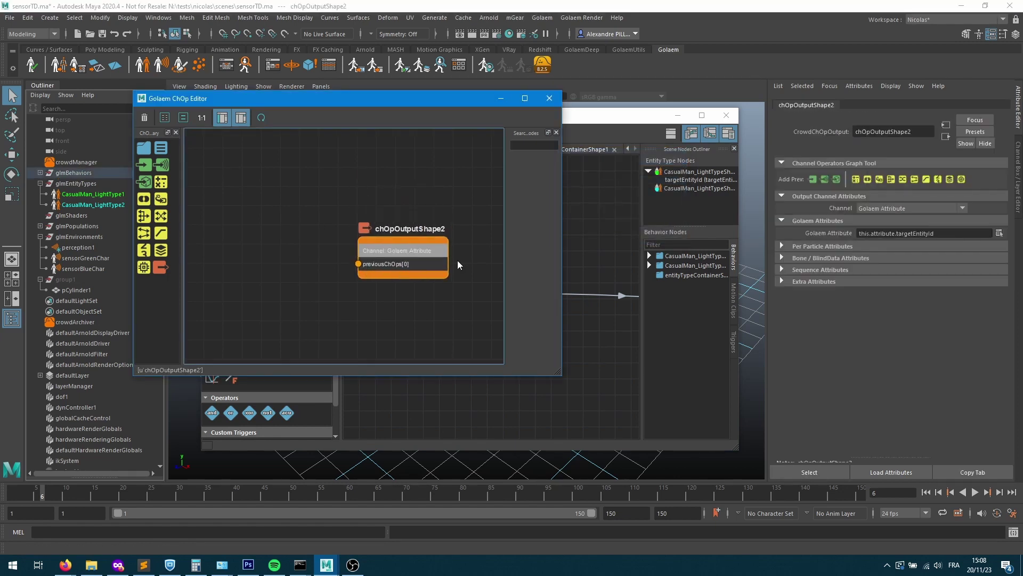
click(142, 168)
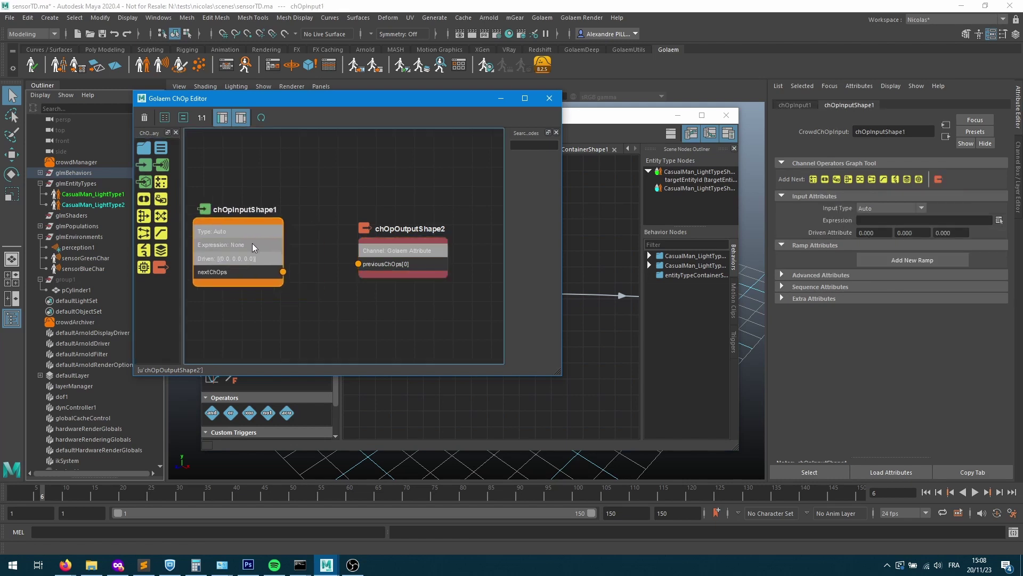
drag(293, 261, 359, 264)
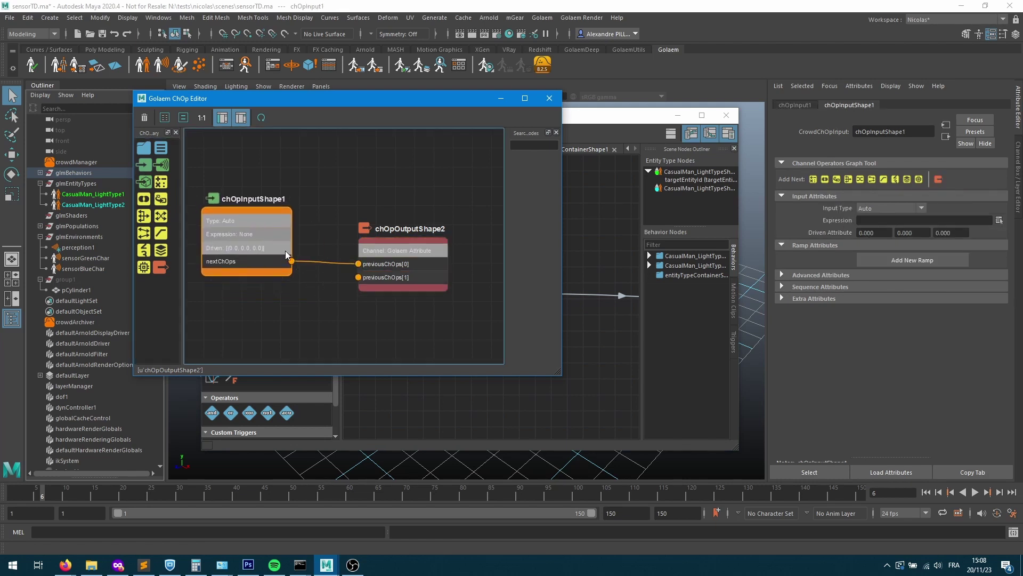
- Filter the available attributes by objectId and set the input node's expression to this.[behaviorName].objectId.[index]
click(999, 220)
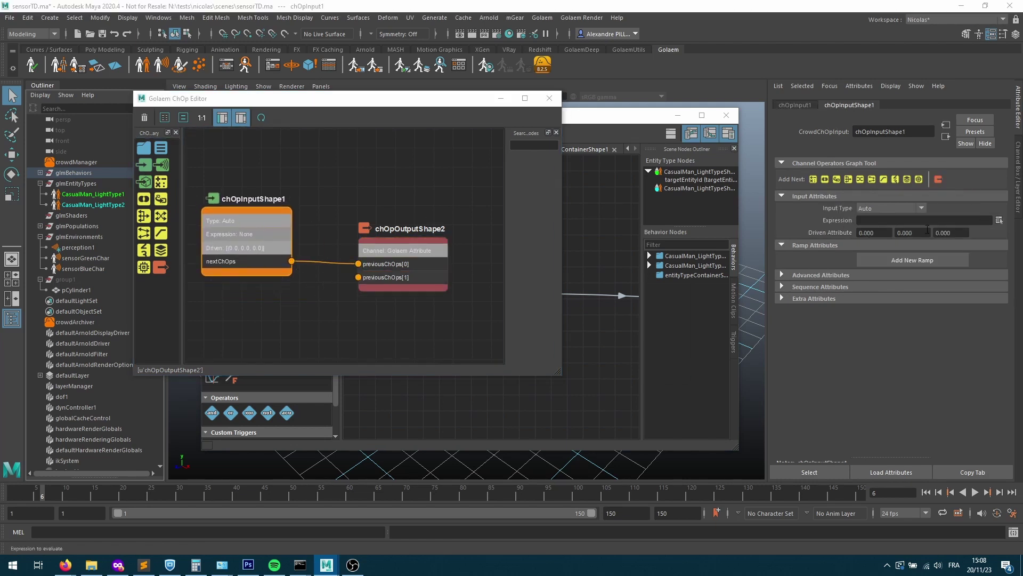
text(objectIf)
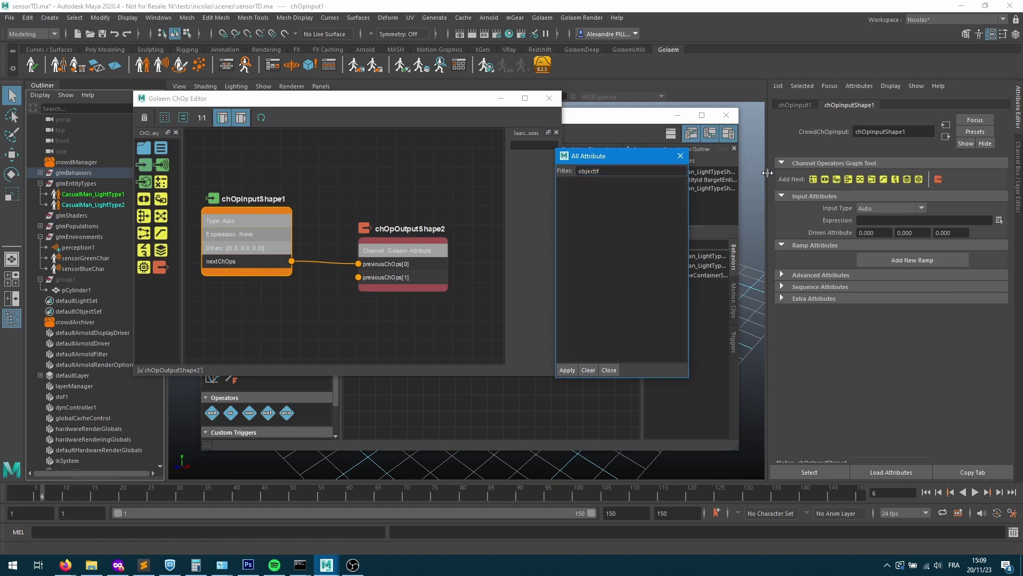
key(BackSpace)
text(d)
double_click(612, 182)
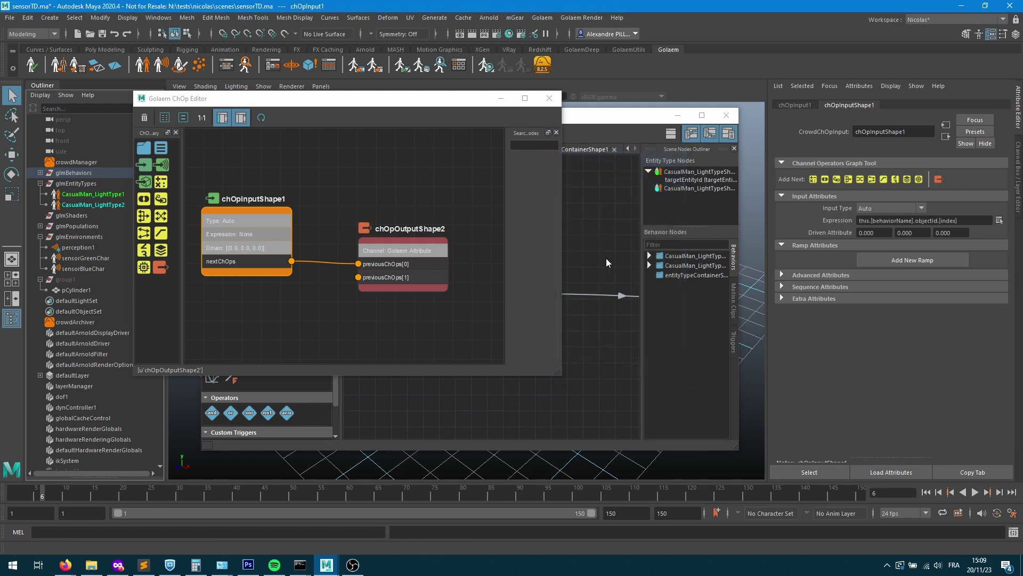
- Select the ActivateSensor behavior beside the channel operator and copy its shape name, beActivateSensorShape1
click(612, 343)
click(508, 332)
click(493, 316)
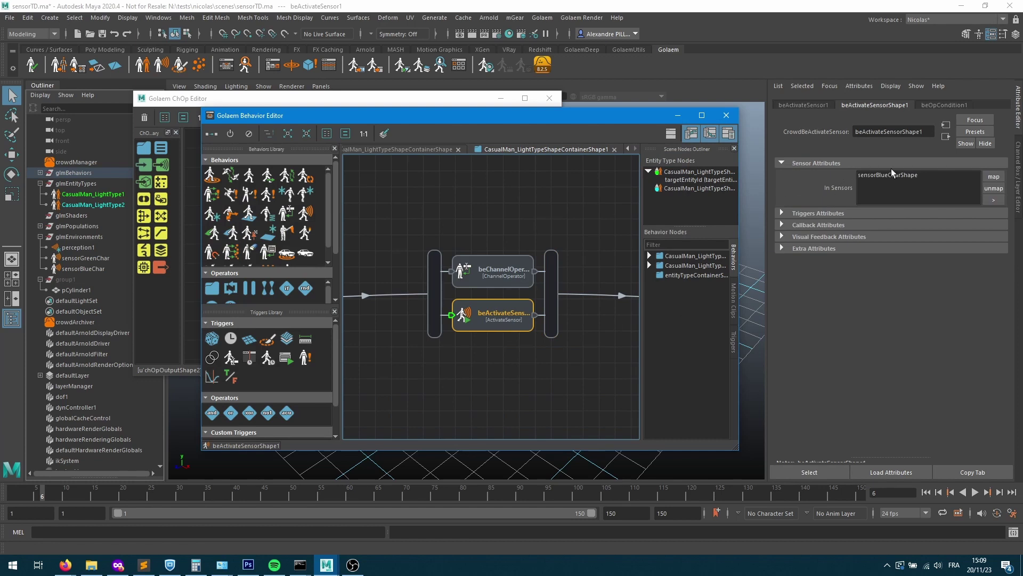
double_click(924, 131)
key(ctrl+c)
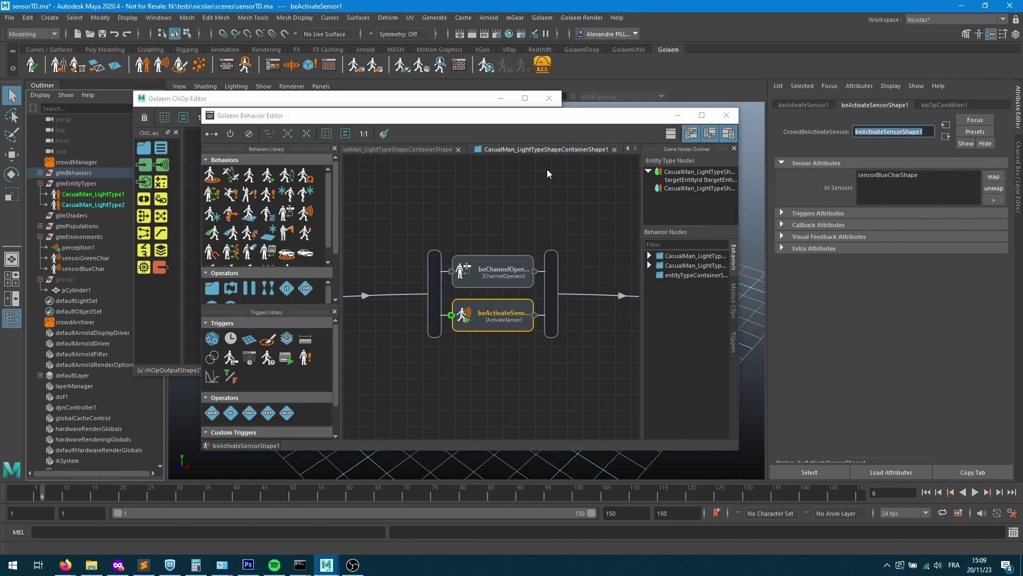
- Open the channel operator's ChOp graph and replace [behaviorName] in the input node's expression with beActivateSensorShape1
double_click(510, 274)
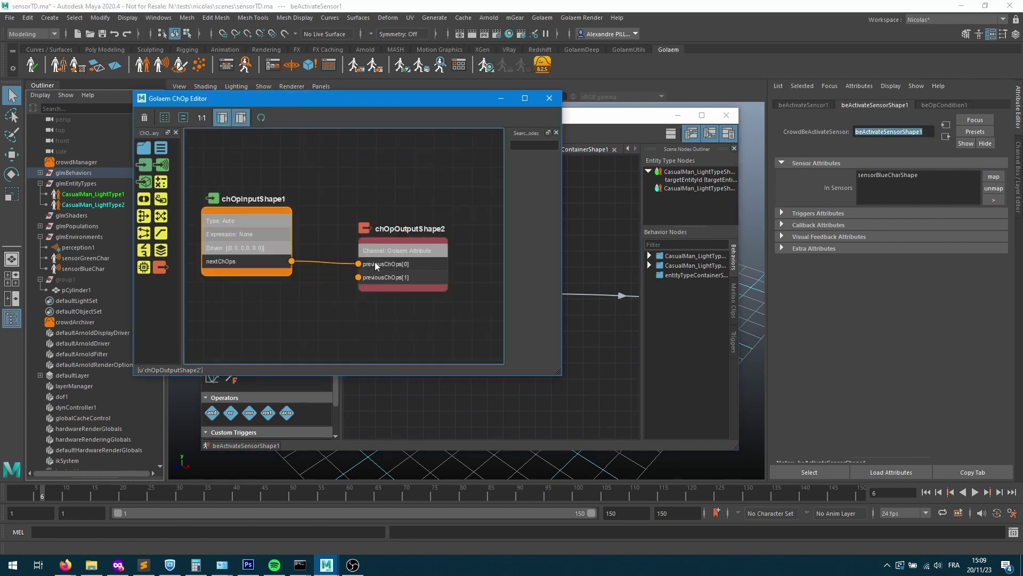
click(265, 235)
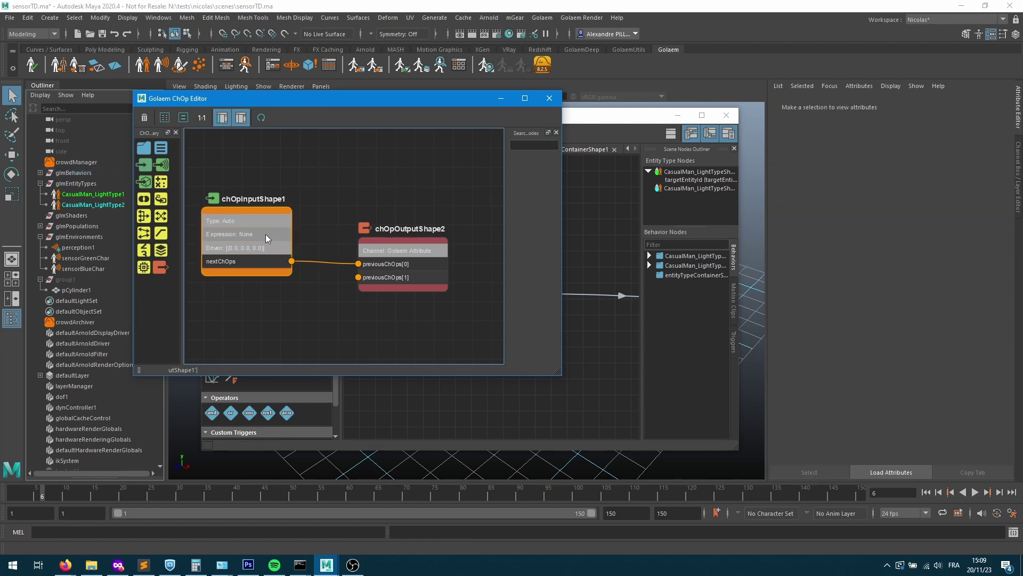
click(872, 220)
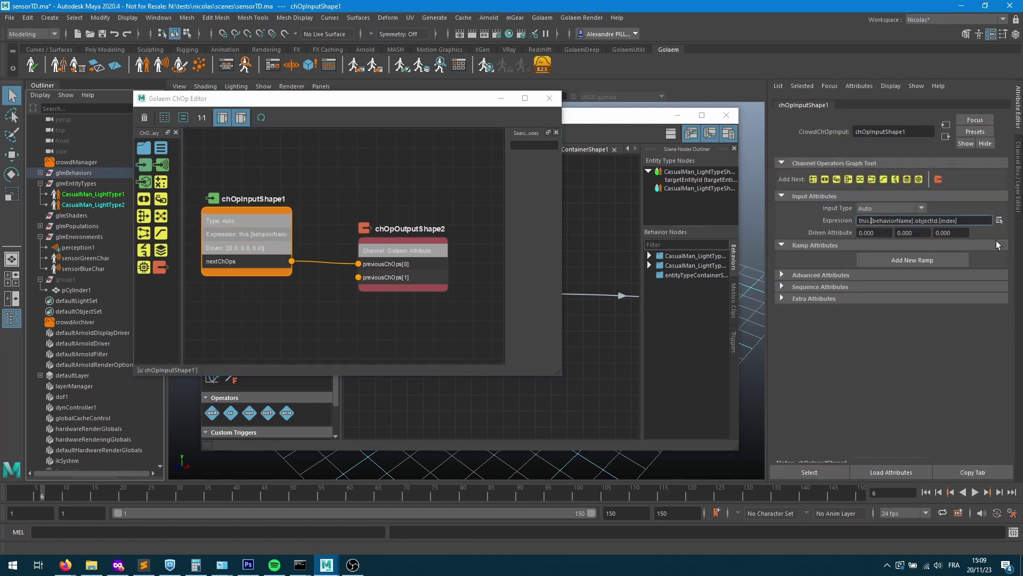
key(shift+Right)
key(shift+Right)
key(shift+Right)
key(shift+Right)
key(shift+Right)
key(shift+Right)
key(shift+Right)
key(shift+Right)
key(shift+Right)
key(shift+Right)
key(shift+Right)
key(shift+Right)
key(shift+Right)
key(shift+Right)
key(shift+Right)
key(ctrl+v)
- Replace [index] in the input node's expression with 0 and set its input type to Golaem Channel
double_click(968, 220)
text(0)
key(Return)
click(897, 208)
click(880, 272)
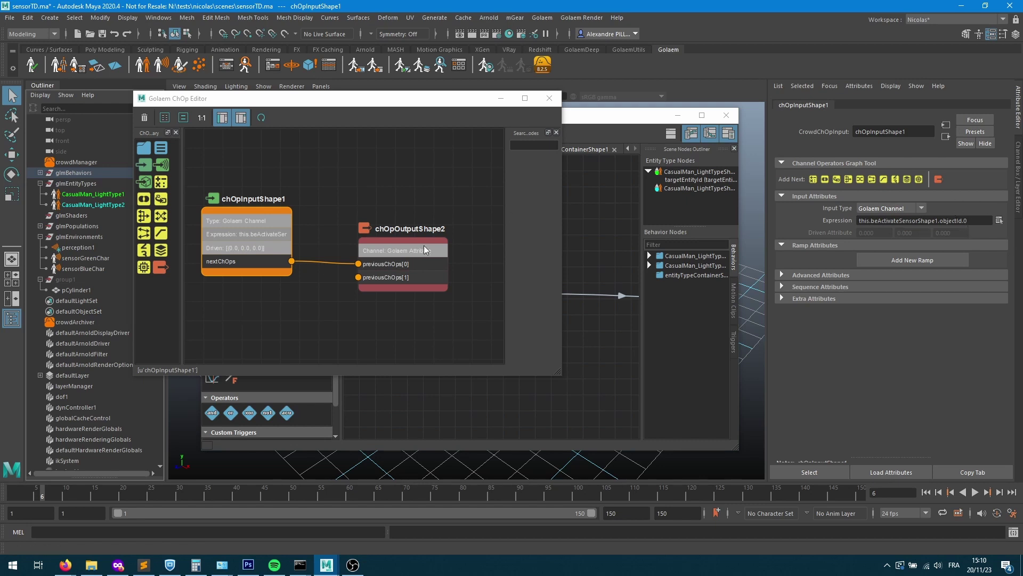
- Minimize both graph editors, pick green entity 6001 for visual feedback, and step the simulation from frame 1 to frame 4
click(506, 101)
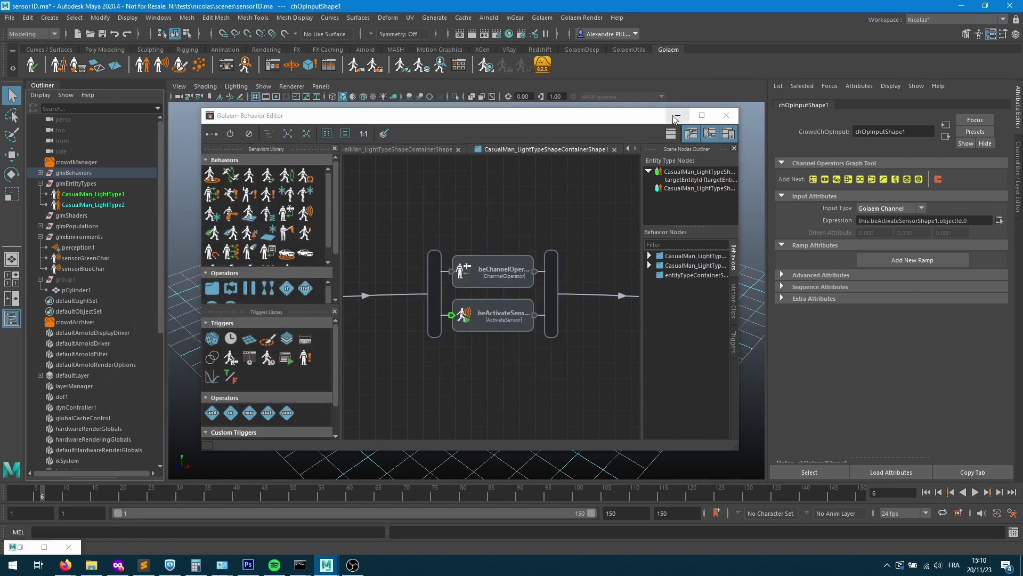
click(677, 116)
click(446, 382)
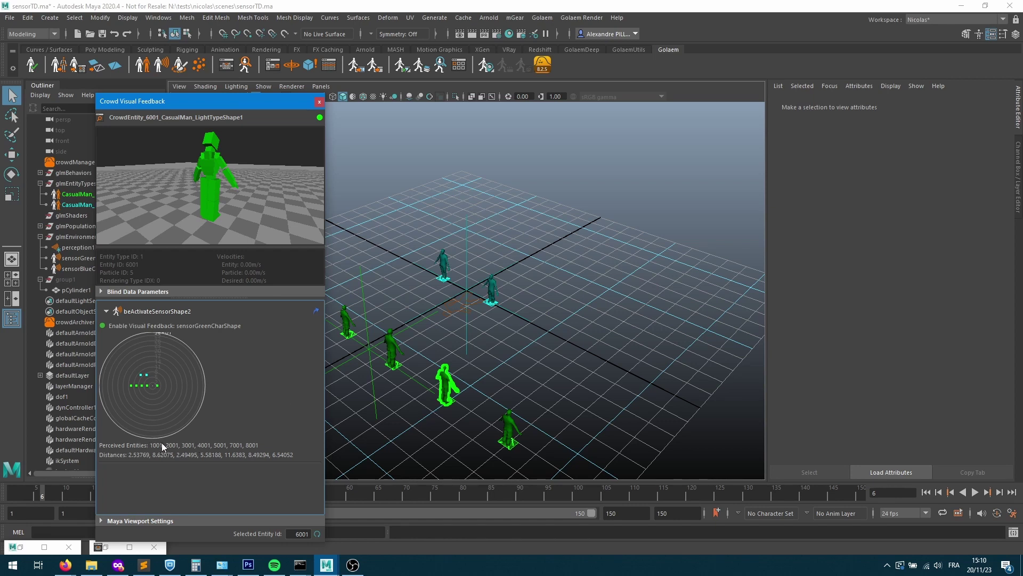
click(927, 493)
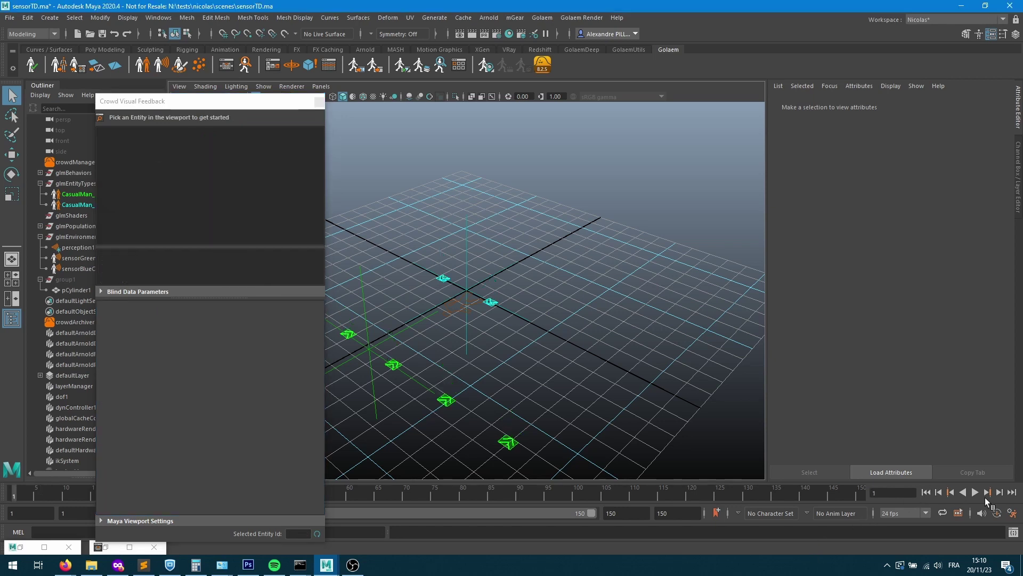
click(999, 494)
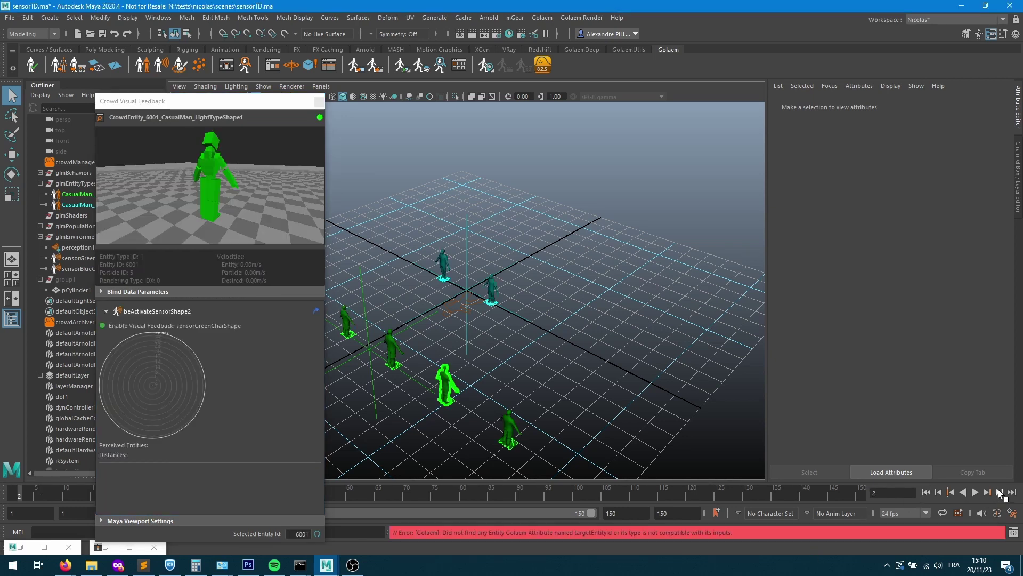
click(999, 494)
click(999, 494)
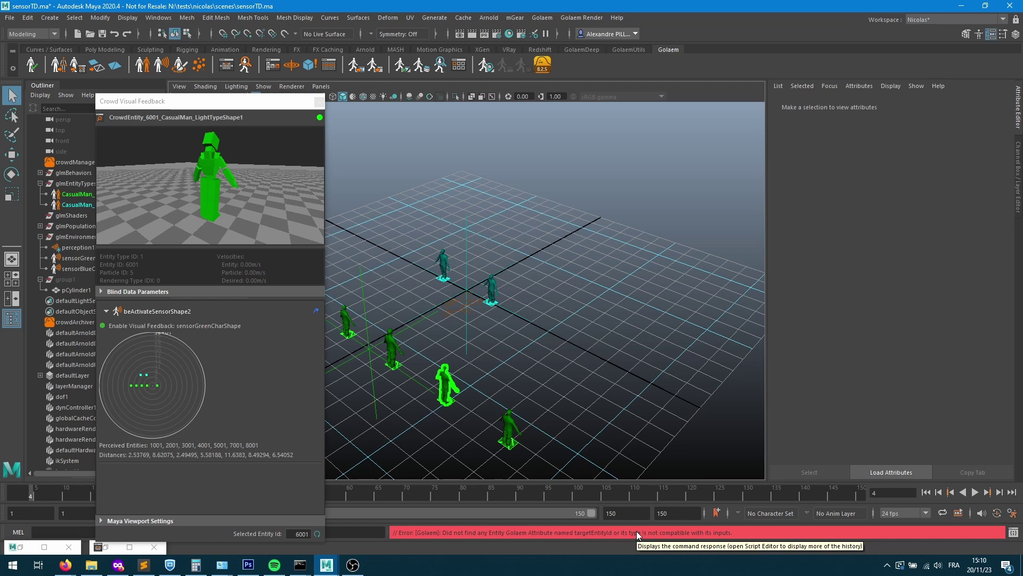
- Read the Golaem error in the Script Editor and check which entity type owns the targetEntityId attribute in the Behavior Editor
click(1013, 532)
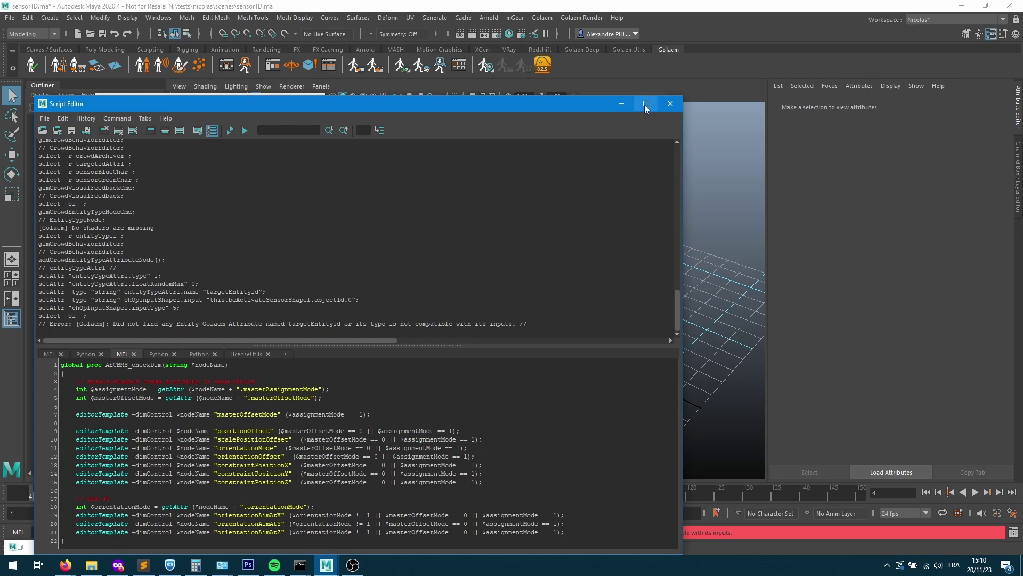
click(671, 103)
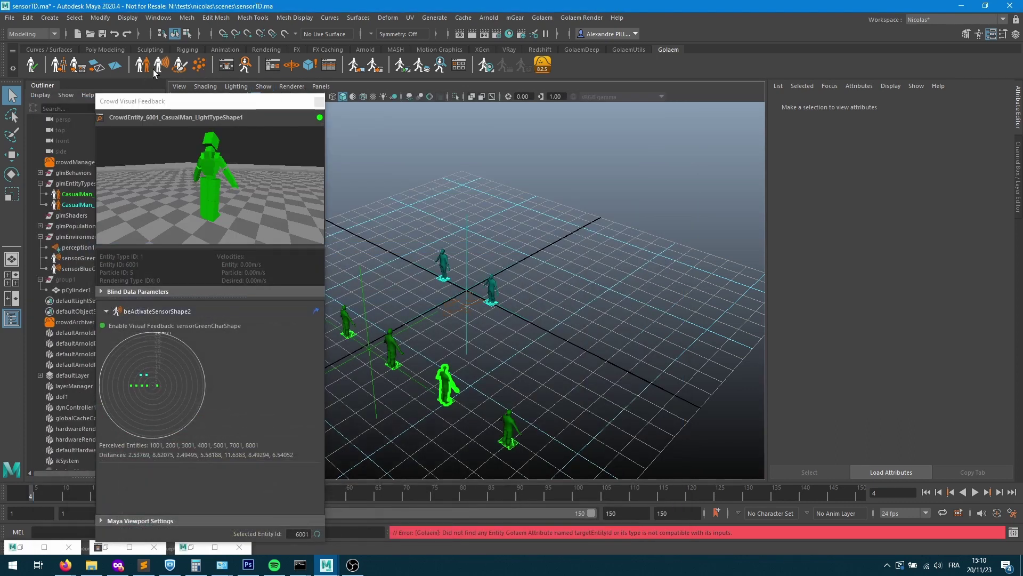
click(227, 64)
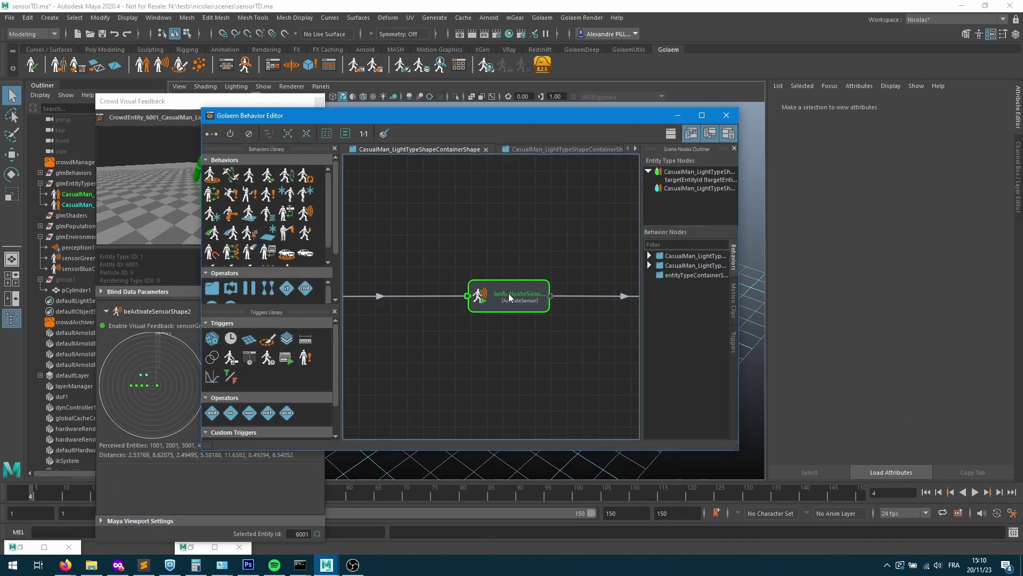
click(688, 171)
click(700, 181)
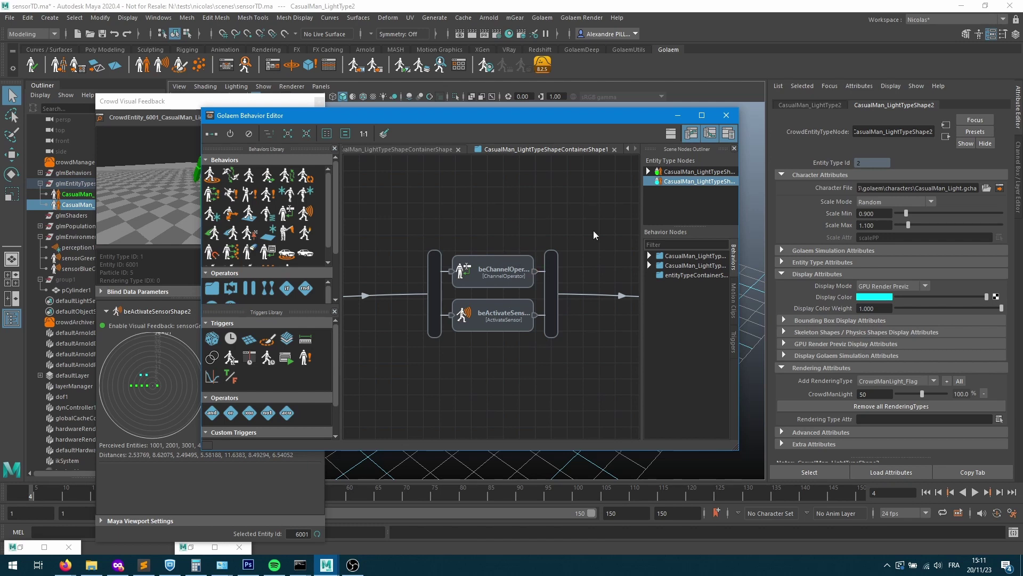
click(649, 172)
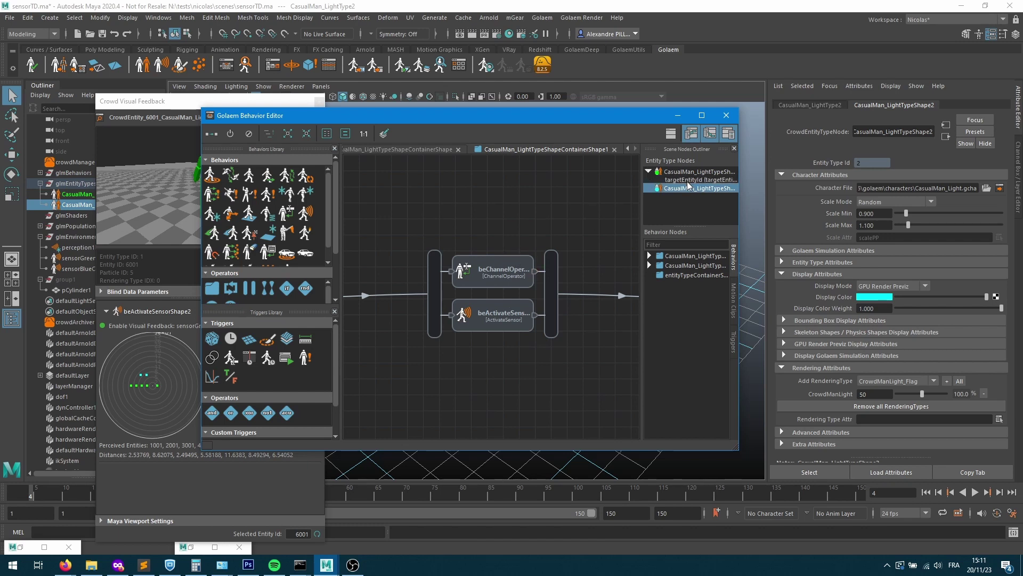
- Remove the channel operator and the parallel operator from CasualMan_LightTypeShapeContainerShape1, keeping only the ActivateSensor behavior on the flow line
drag(491, 276, 485, 218)
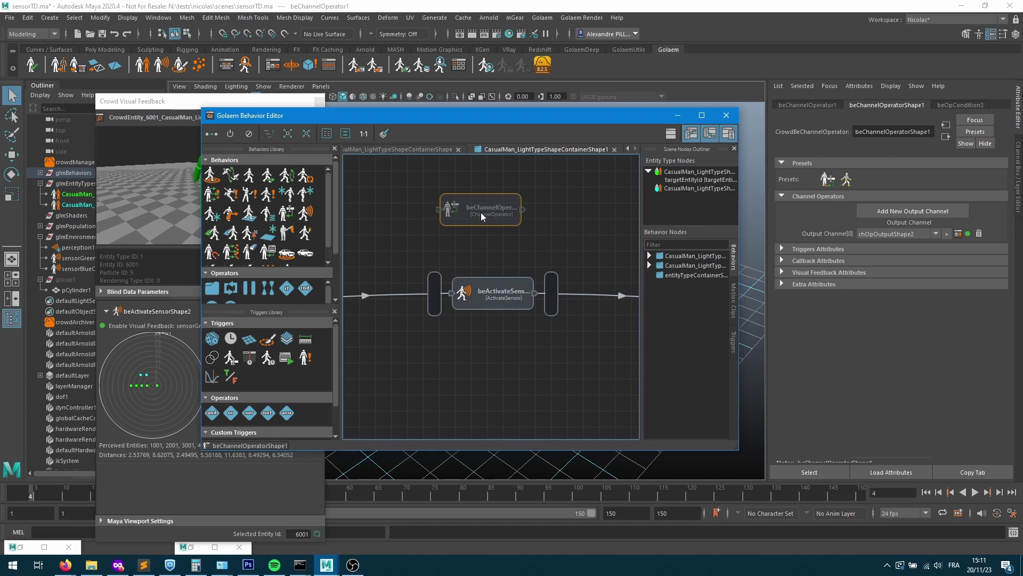
key(Delete)
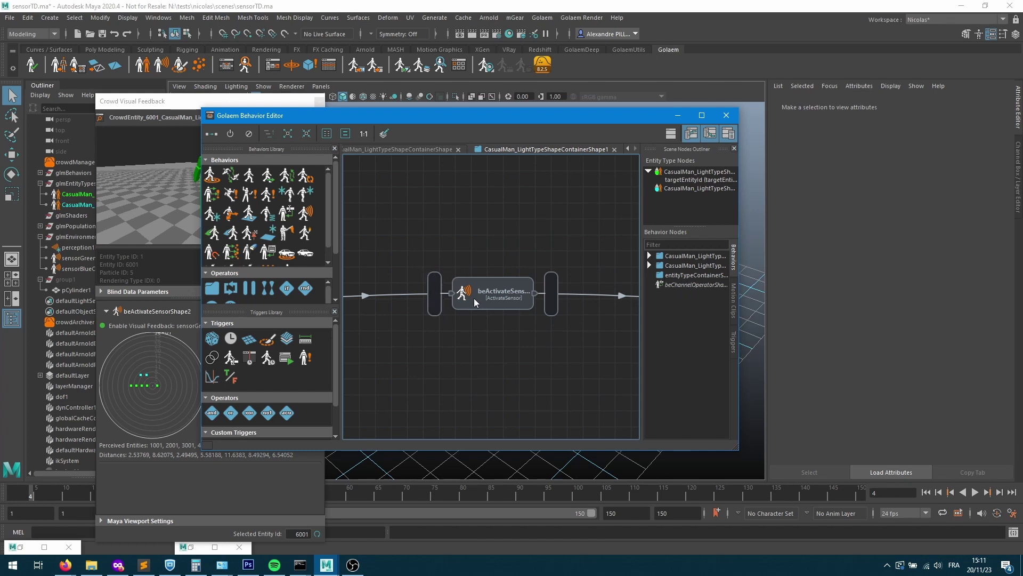
drag(509, 295, 456, 305)
click(459, 342)
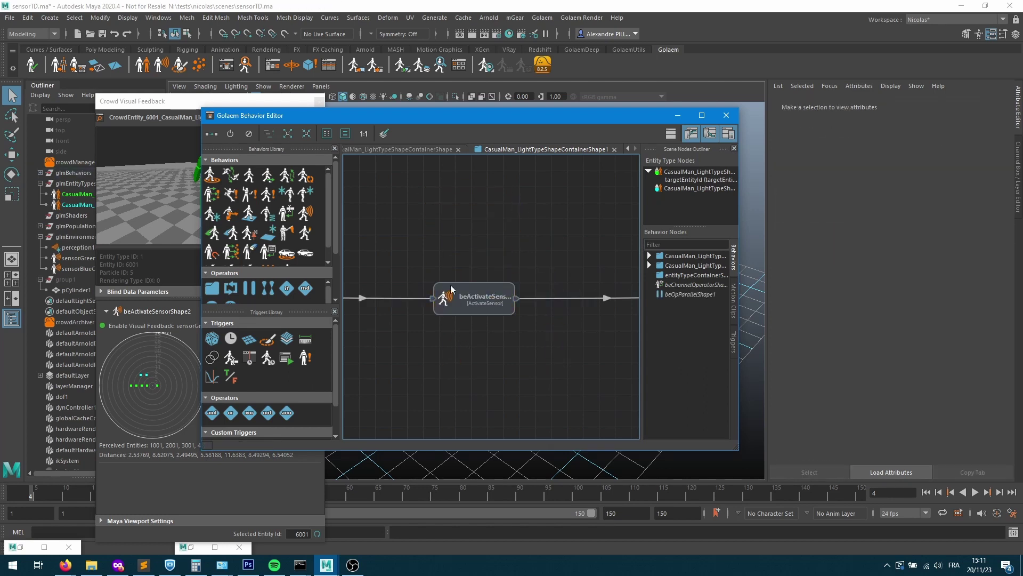
- Place the existing channel operator behavior in parallel with the ActivateSensor in CasualMan_LightTypeShapeContainerShape, and minimize the Behavior Editor
click(433, 150)
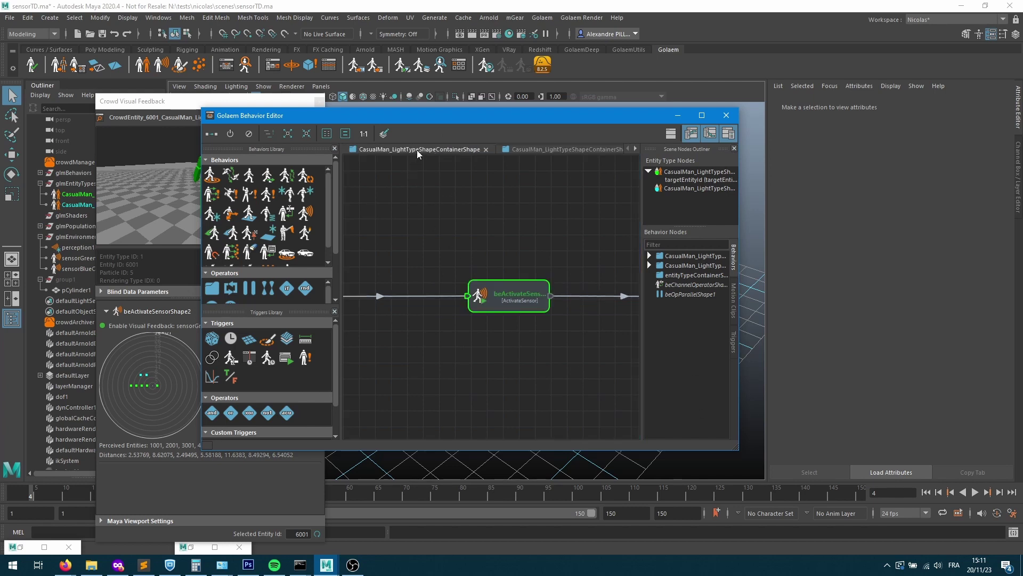
drag(690, 284, 526, 328)
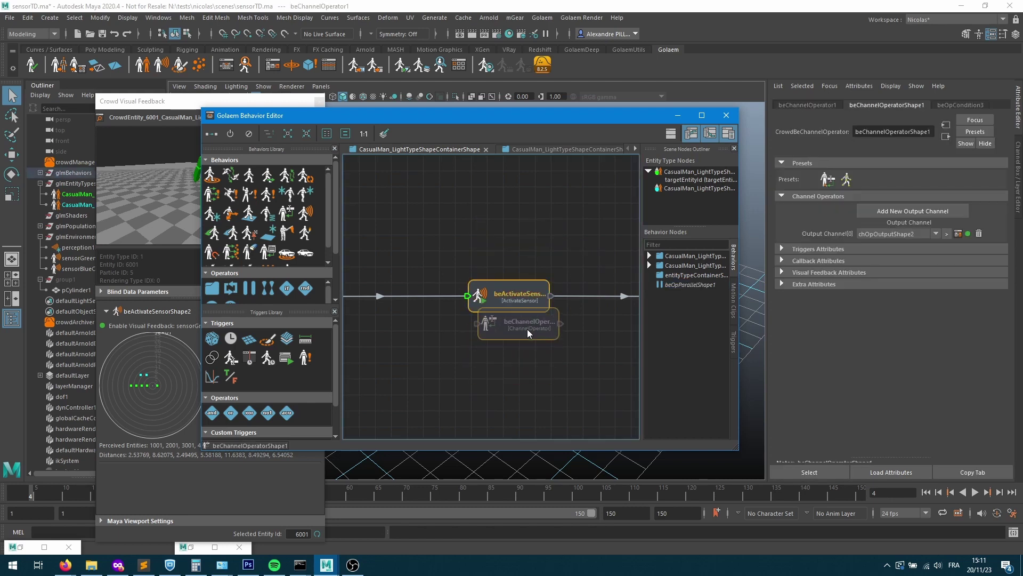
click(678, 115)
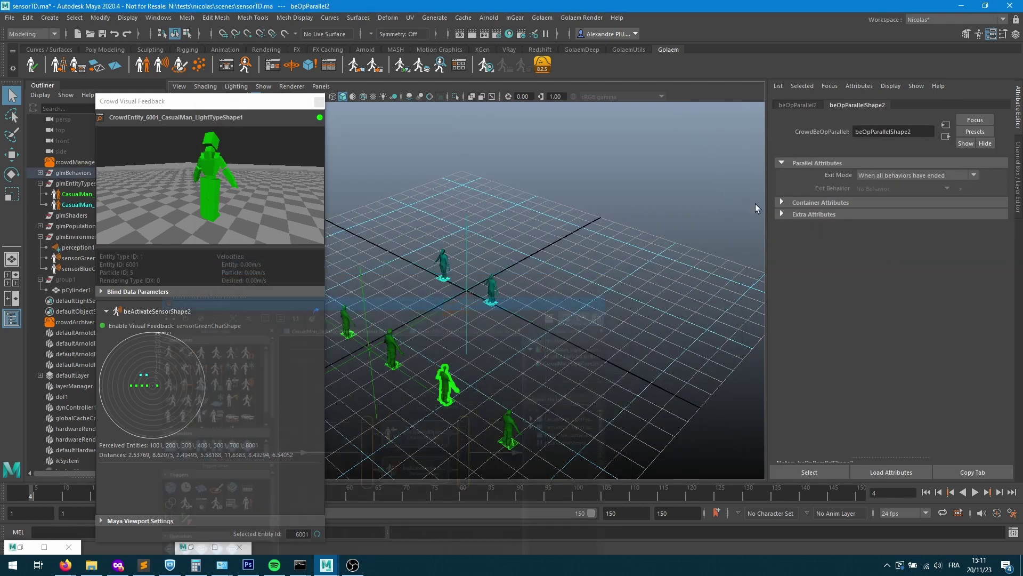
- Rewind the simulation and step it frame by frame to frame 9 to check the channel operator's feedback
click(926, 492)
click(1000, 493)
click(1000, 492)
click(1000, 492)
click(999, 493)
click(999, 492)
click(1000, 492)
click(1000, 493)
click(1000, 493)
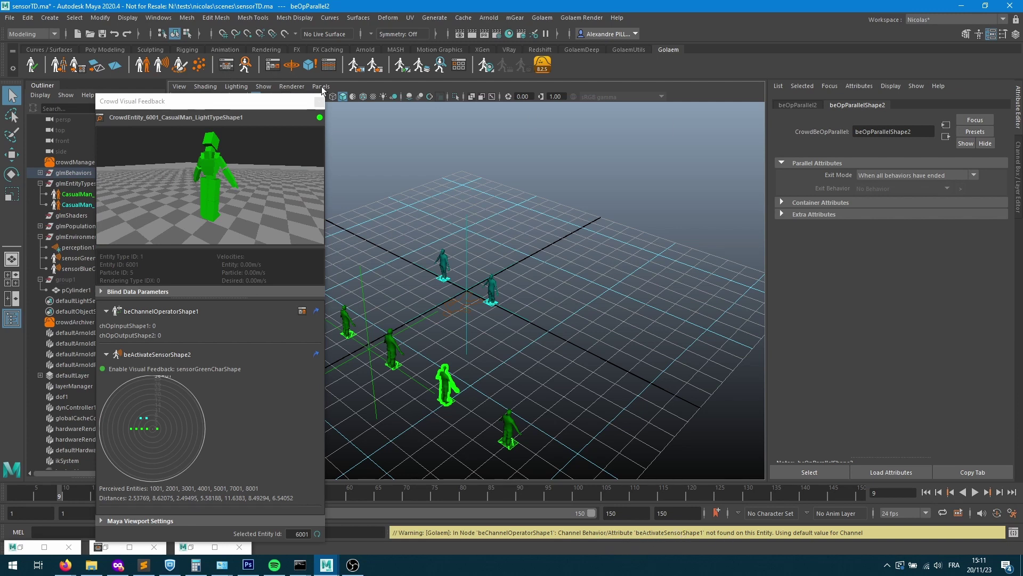
- Set the ChOp input node's expression to this.beActivateSensorShape2.objectId.0, using the copied name of the green container's sensor behavior
click(498, 319)
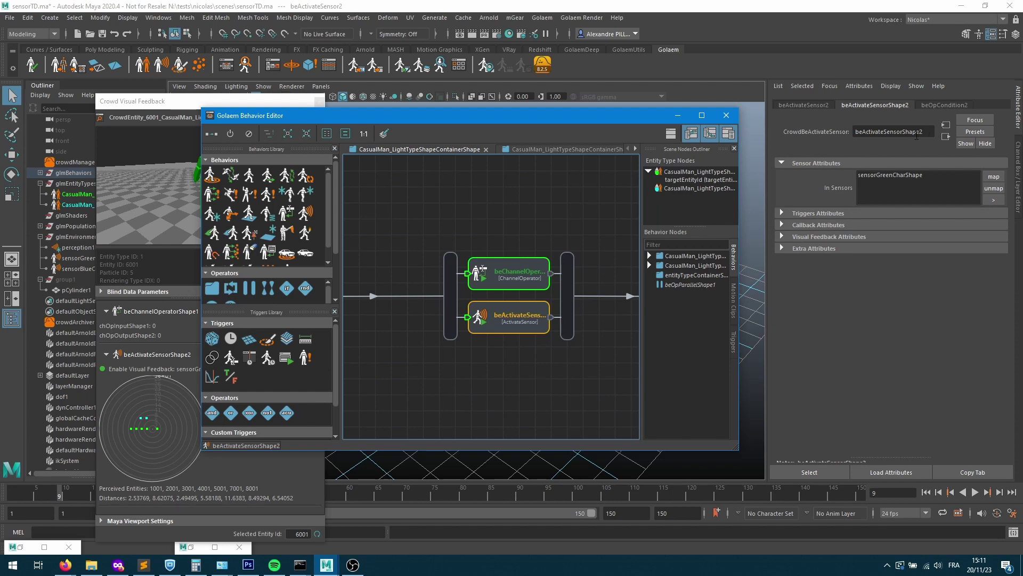
double_click(860, 131)
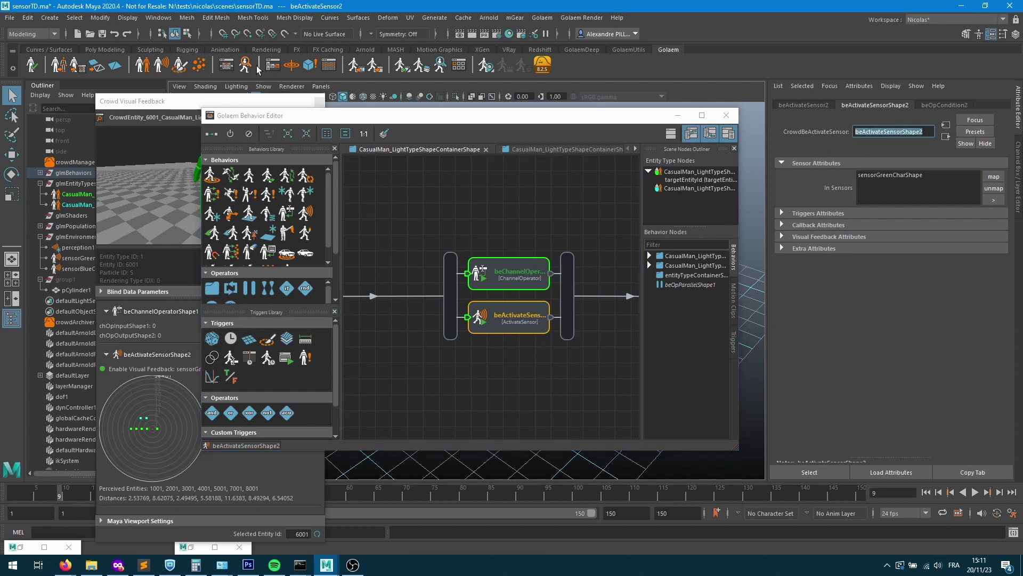
double_click(509, 272)
click(237, 235)
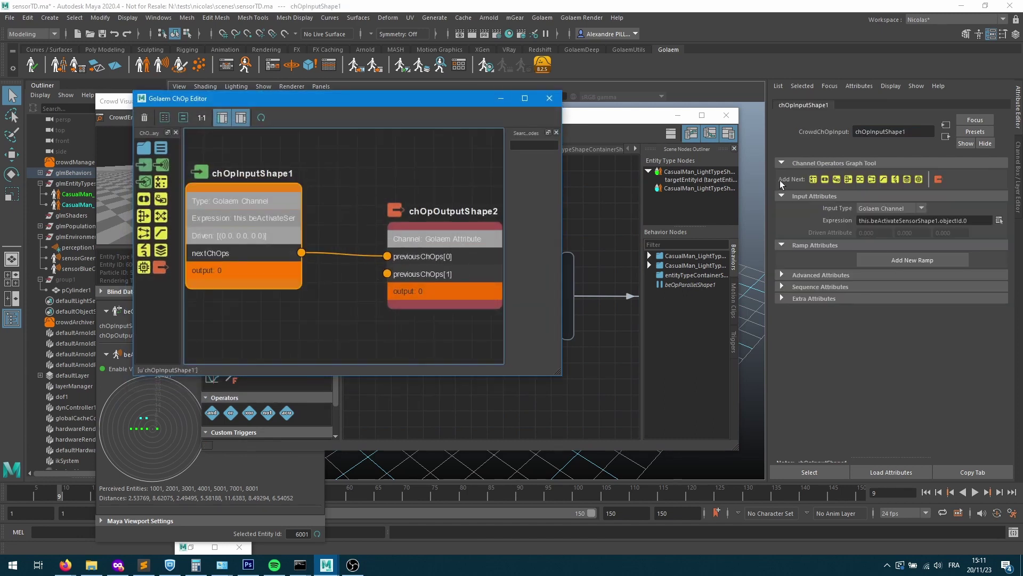
click(936, 220)
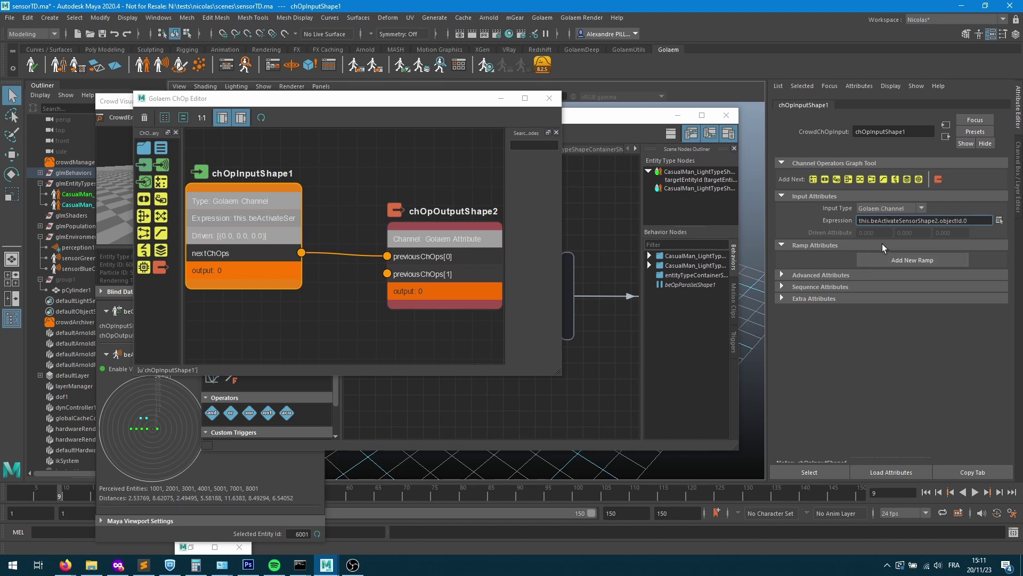
- Inspect the input node's advanced attributes and view the list of available attributes without applying one
click(824, 276)
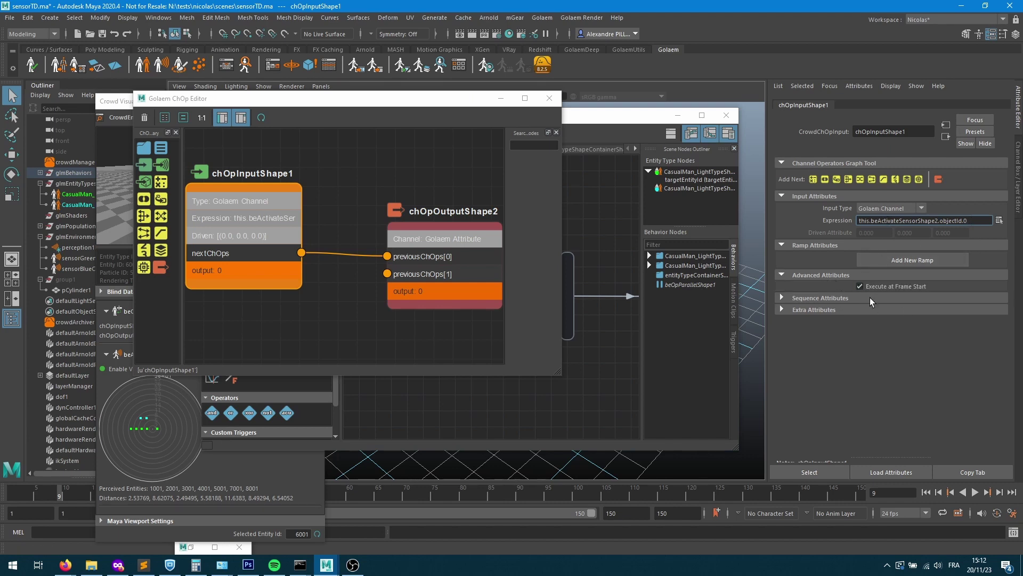
key(ctrl+space)
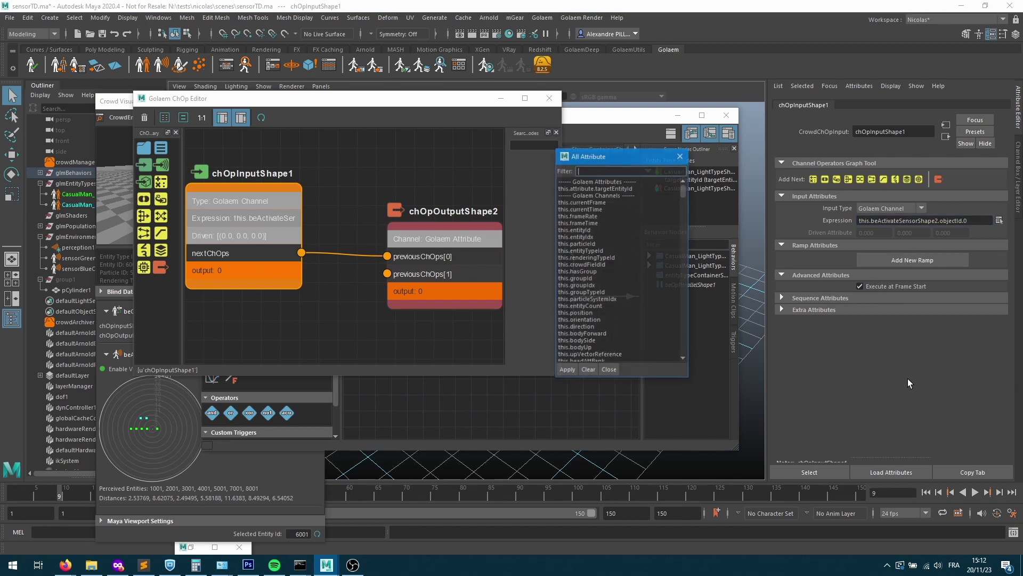
click(680, 156)
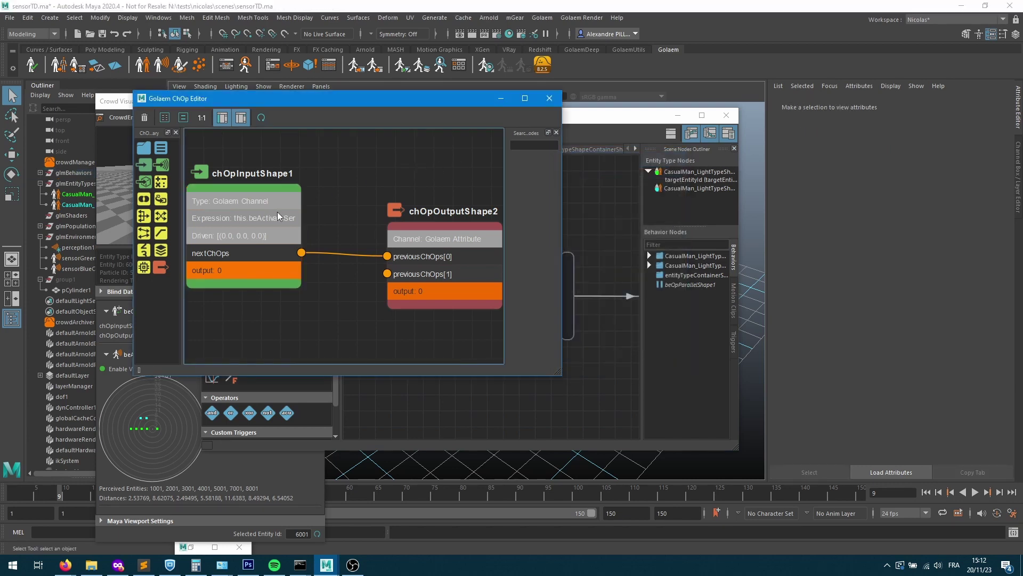
- Minimize the ChOp and Behavior editors, rewind the simulation, and step it to frame 3
click(501, 98)
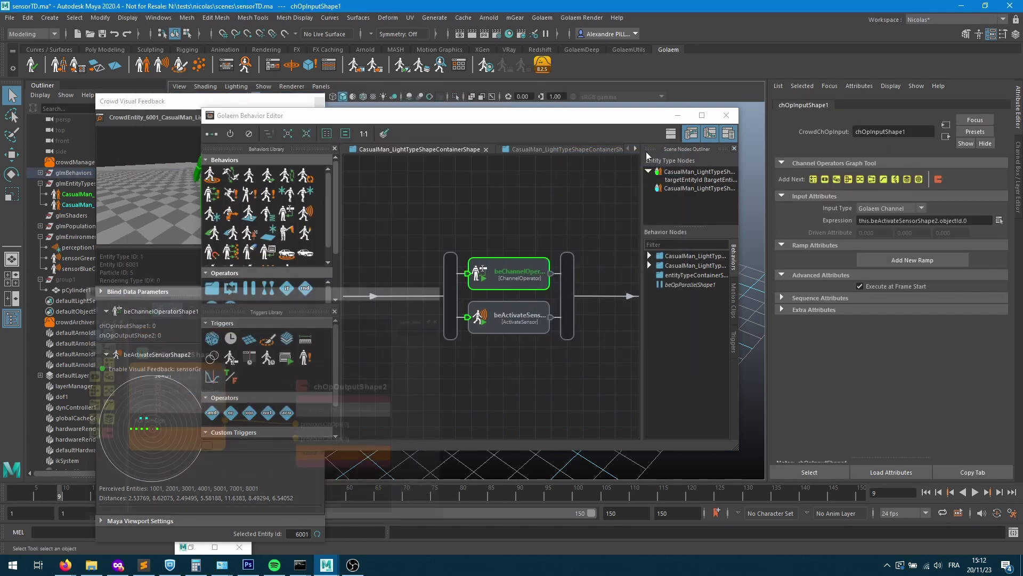
click(678, 115)
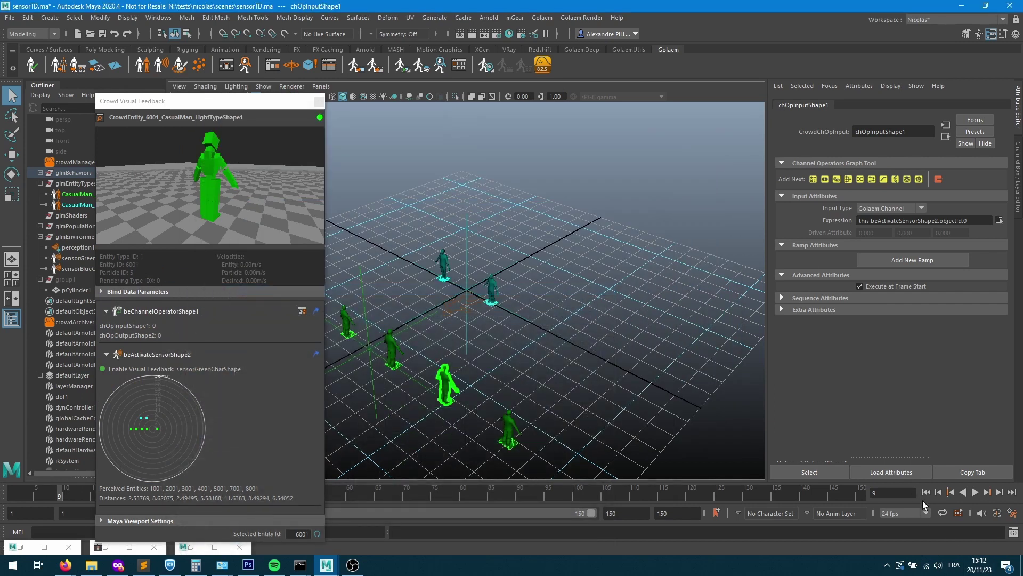
click(926, 492)
click(999, 492)
- Examine the outputs of the input and output nodes in the ChOp Editor, and pick green entity 1001 for visual feedback
click(274, 66)
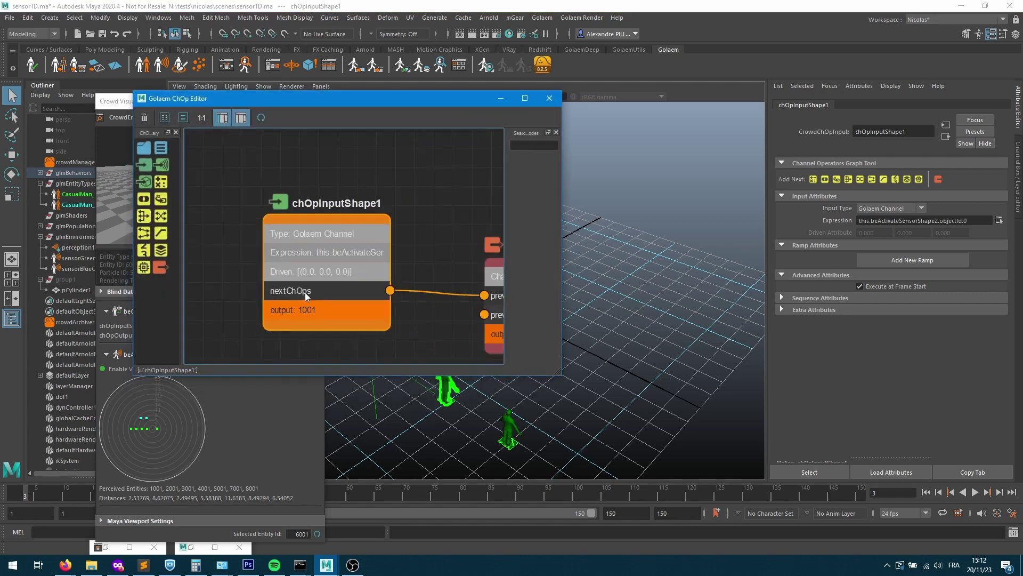
drag(325, 296, 322, 306)
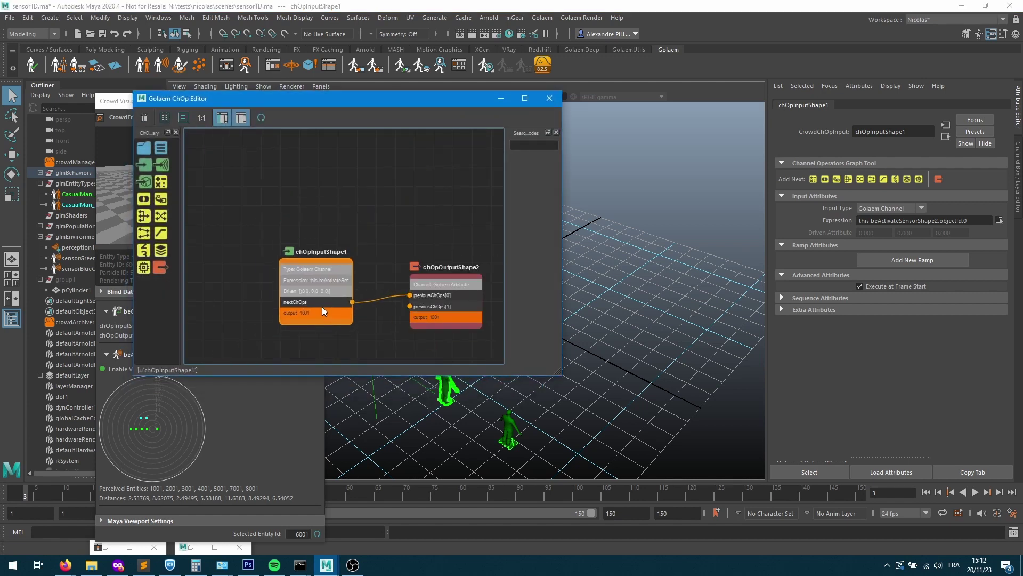
click(509, 430)
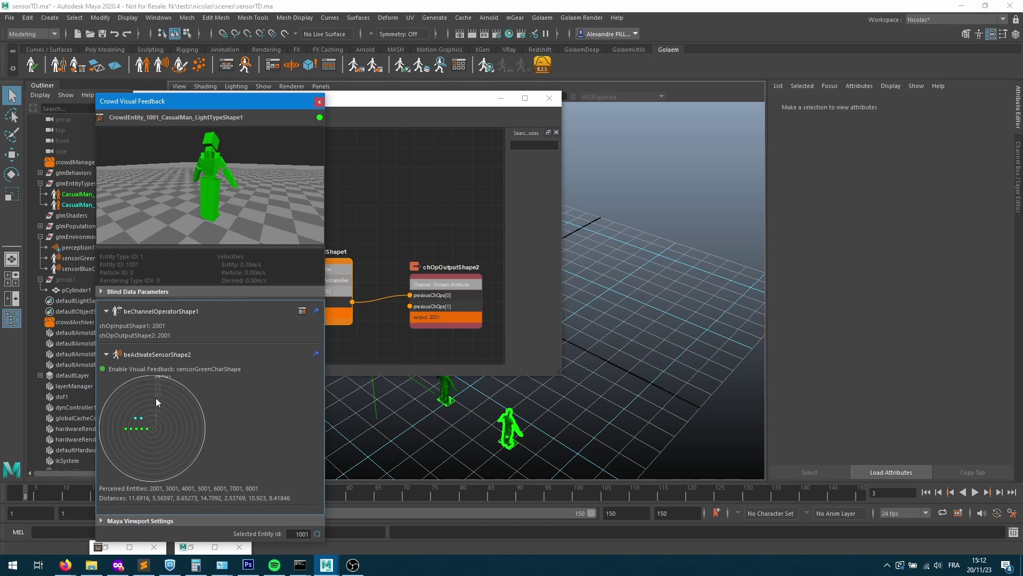
- Add a CrowdEntityType filter to the sensorGreenChar sensor and select it in the filter list
click(78, 259)
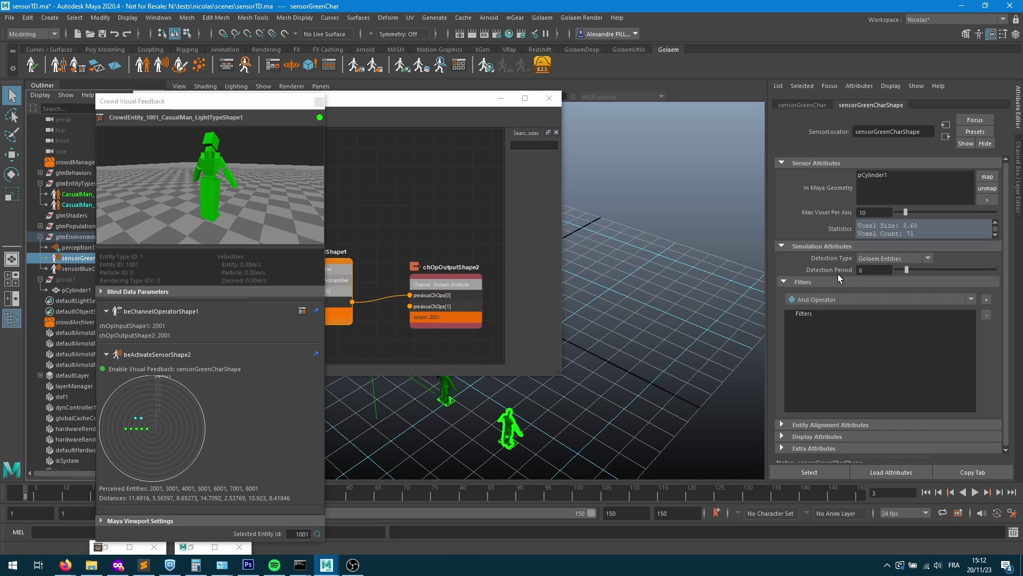
click(827, 299)
click(831, 357)
click(986, 300)
click(829, 321)
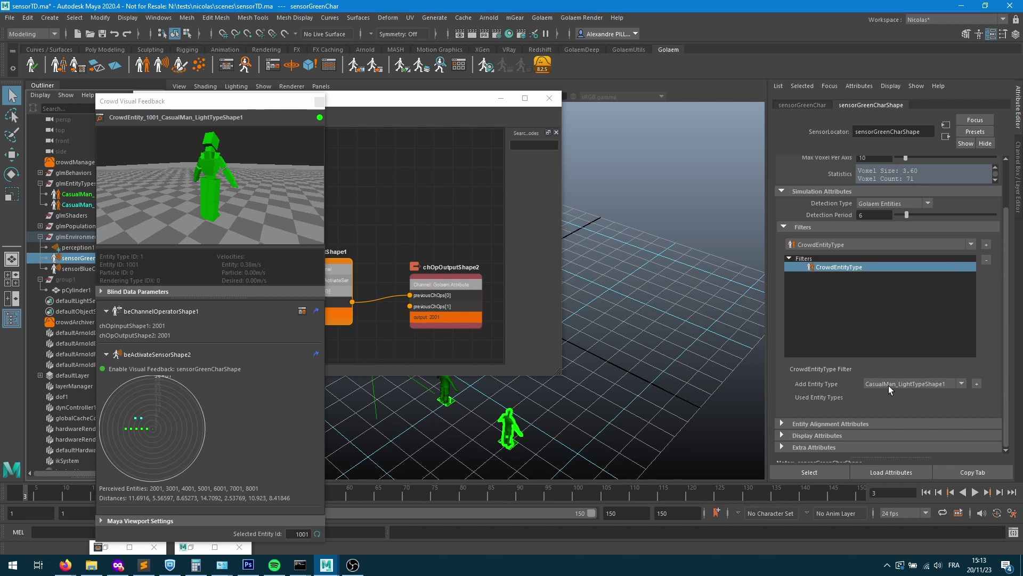
- Check the display colors of CasualMan_LightType1 and CasualMan_LightType2, moving the visual feedback window off the Outliner
click(81, 195)
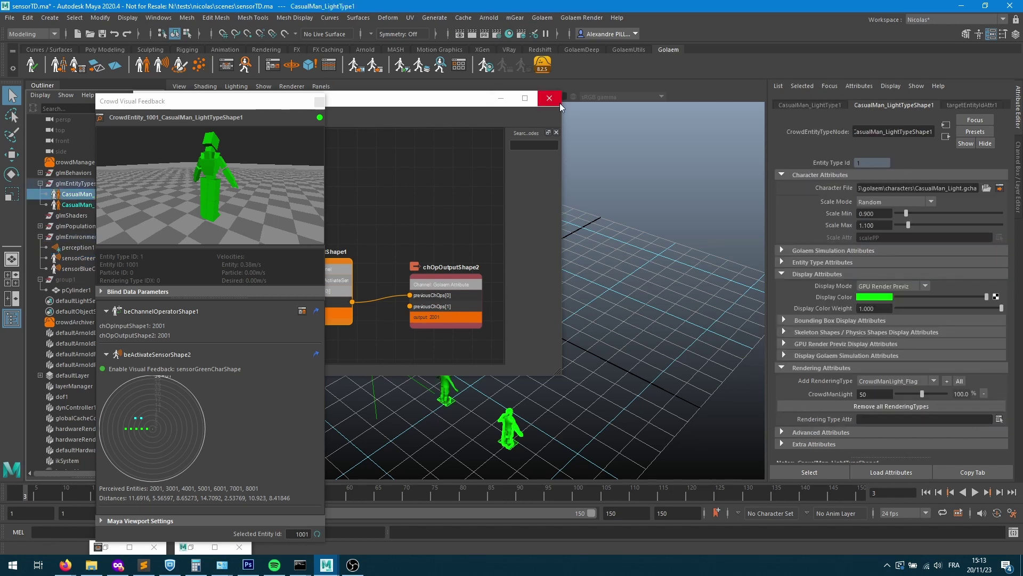
drag(121, 110, 190, 125)
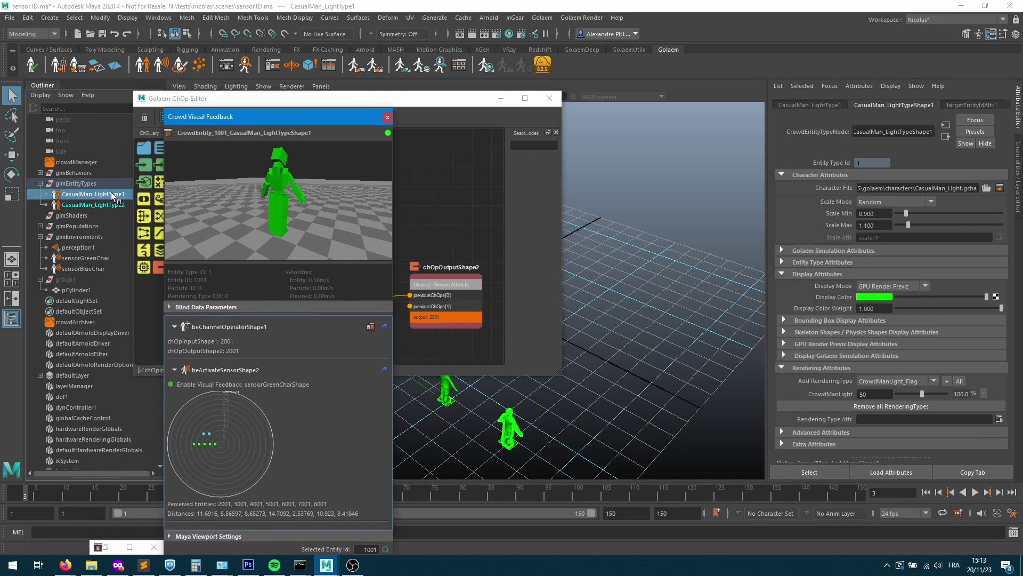
click(96, 205)
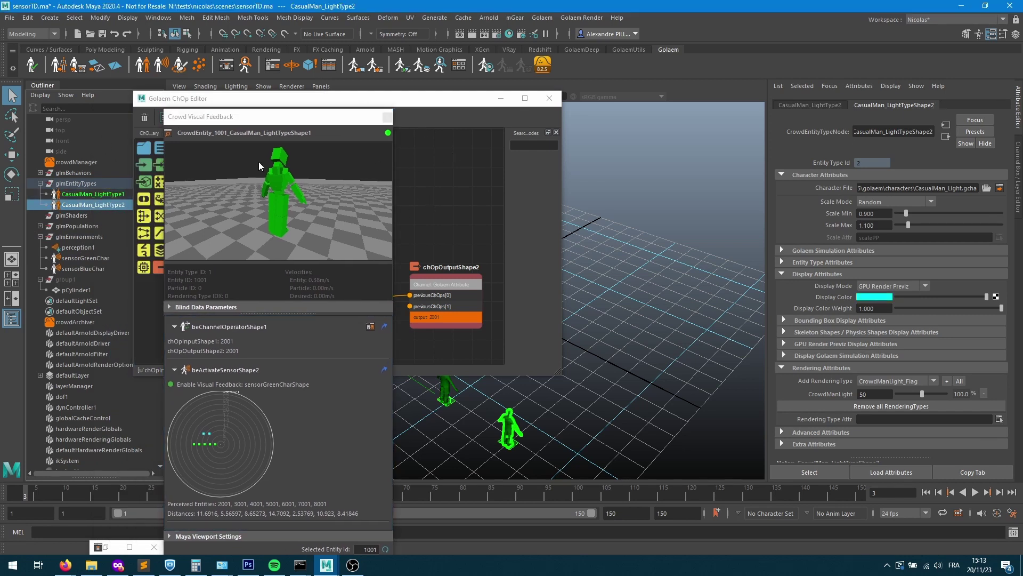
- Add CasualMan_LightTypeShape2 as the used entity type in sensorGreenChar's CrowdEntityType filter
click(86, 258)
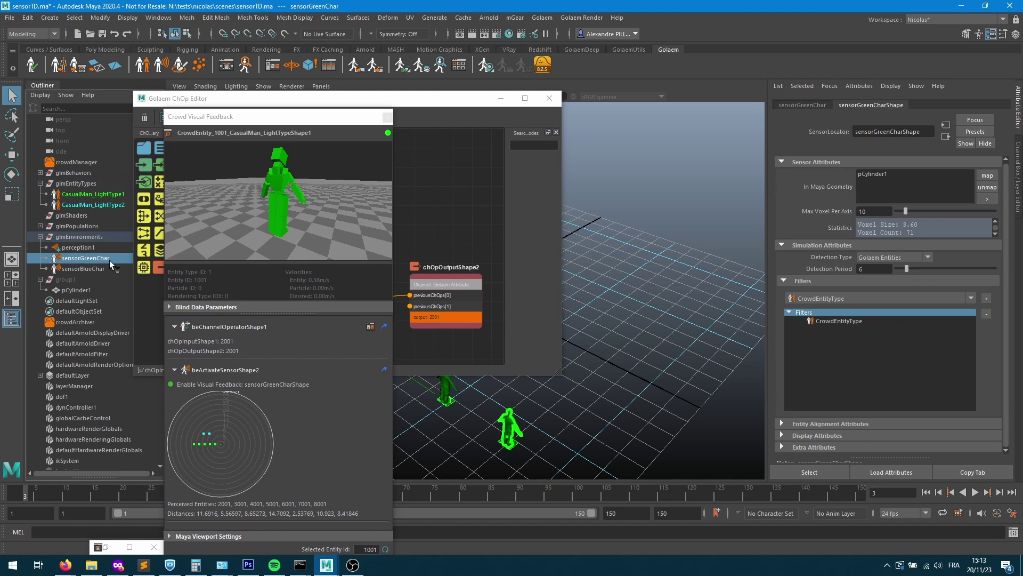
click(834, 321)
scroll(943, 402, down, 1)
click(945, 404)
click(931, 406)
click(918, 408)
click(912, 421)
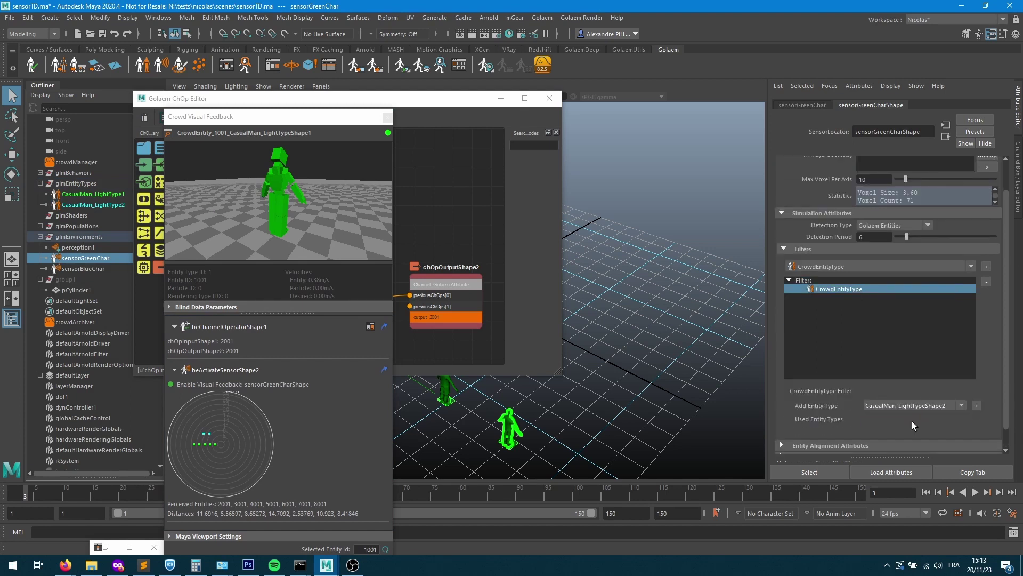
click(976, 406)
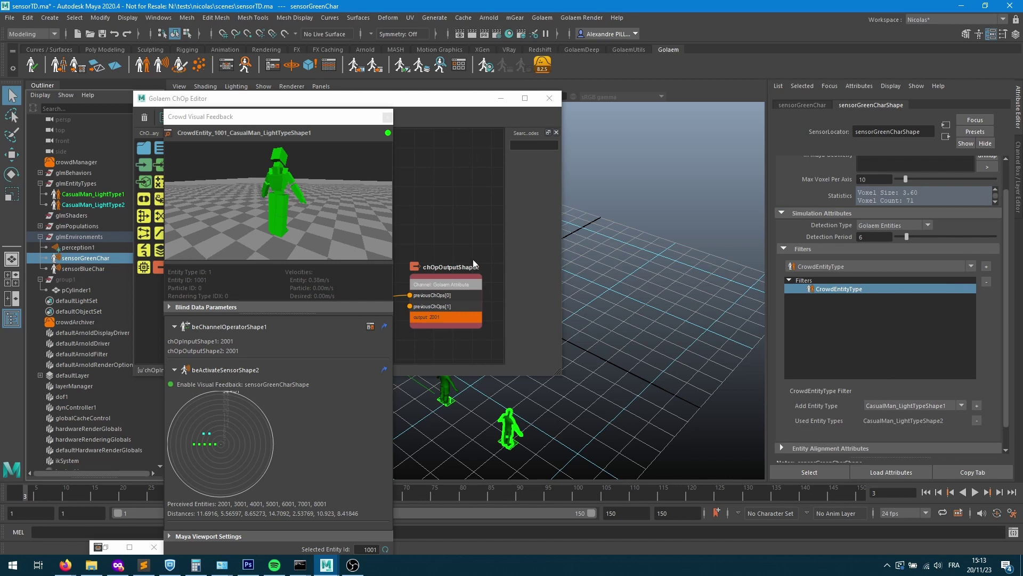
- Rewind the simulation and step it to frame 3 to check the green entity's filtered perception
click(926, 492)
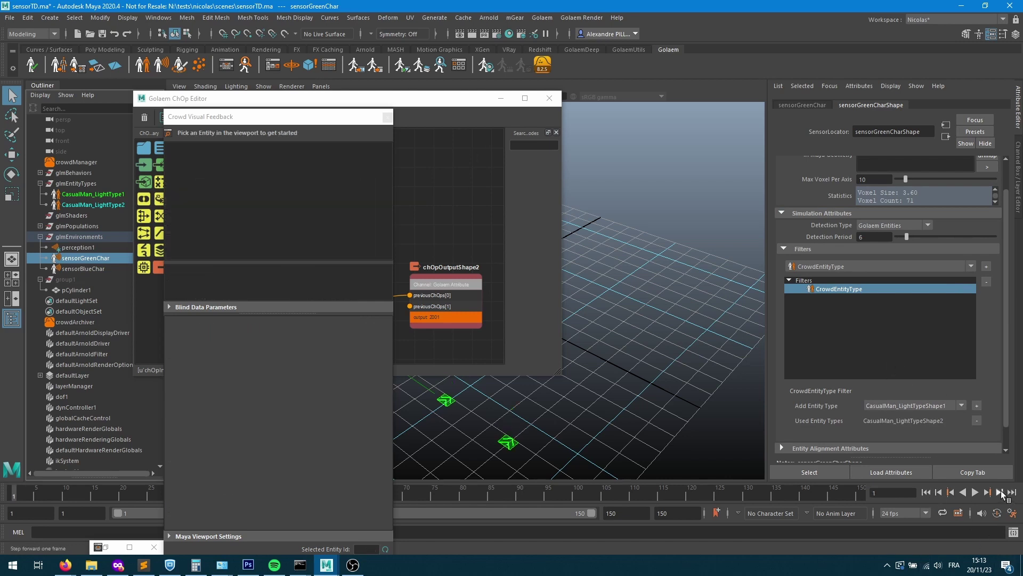
click(1000, 493)
click(1001, 492)
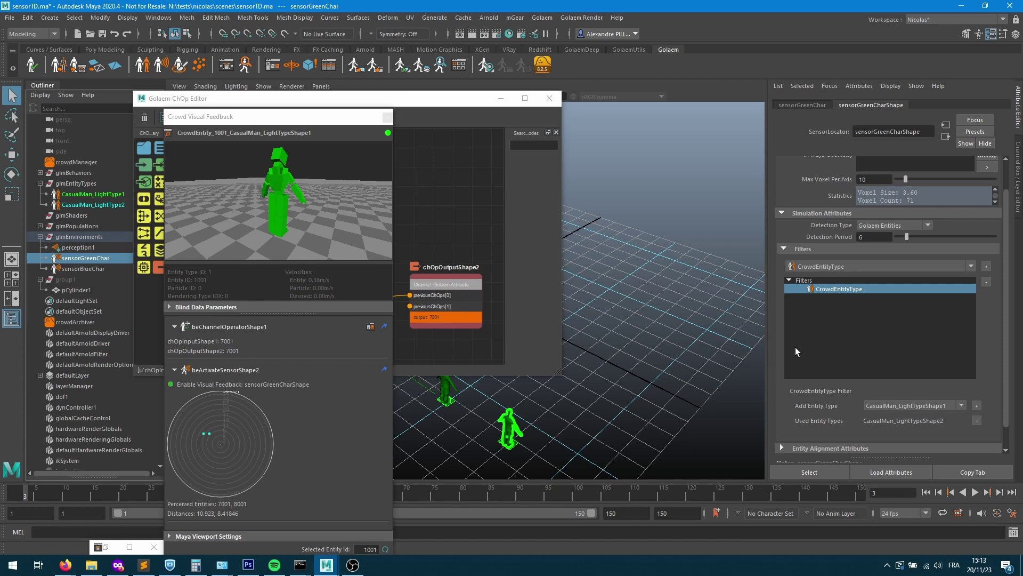
- Add a Sort by Distance filter below the CrowdEntityType filter on sensorGreenChar
click(807, 282)
click(823, 299)
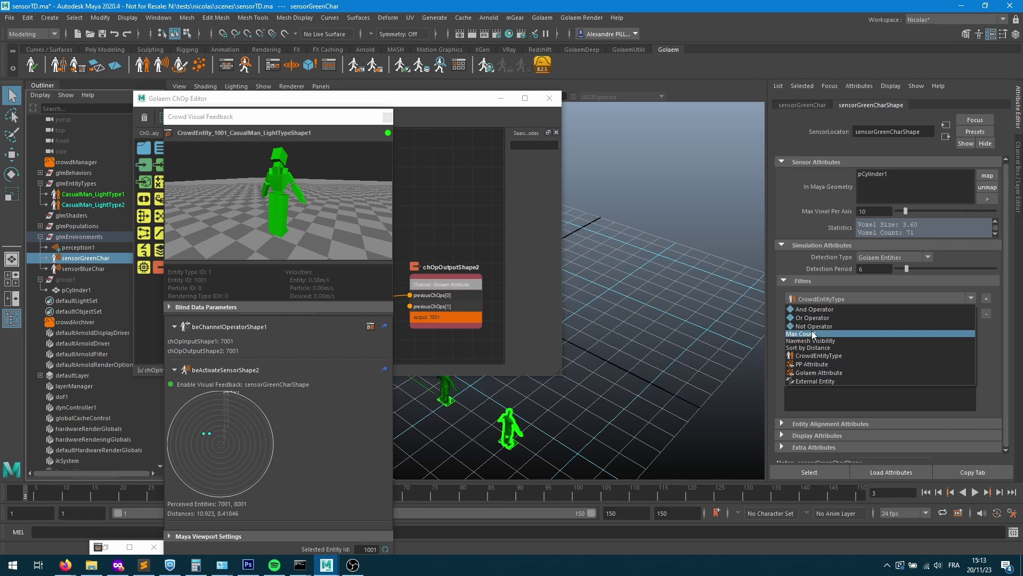
click(808, 348)
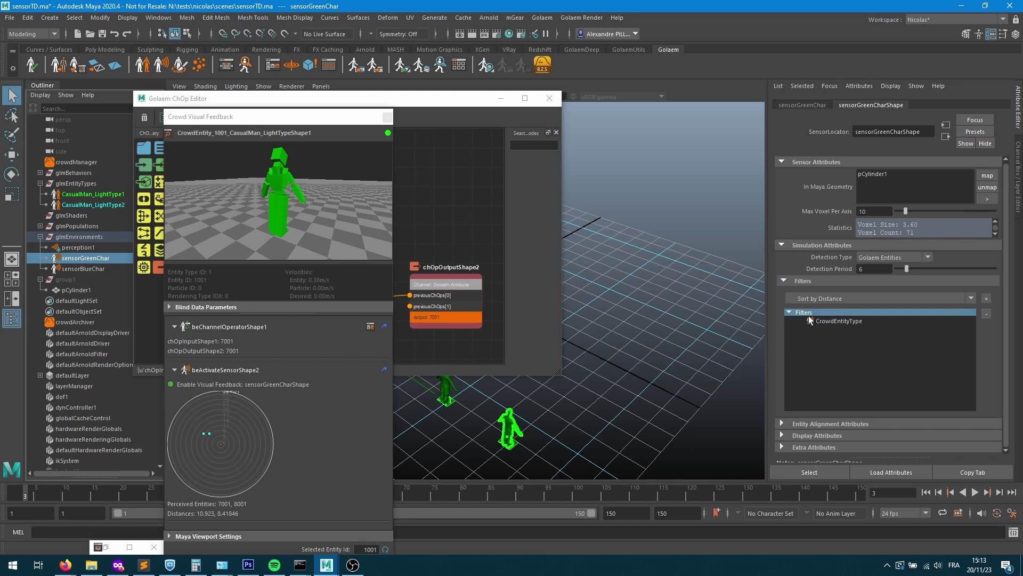
click(988, 300)
click(842, 329)
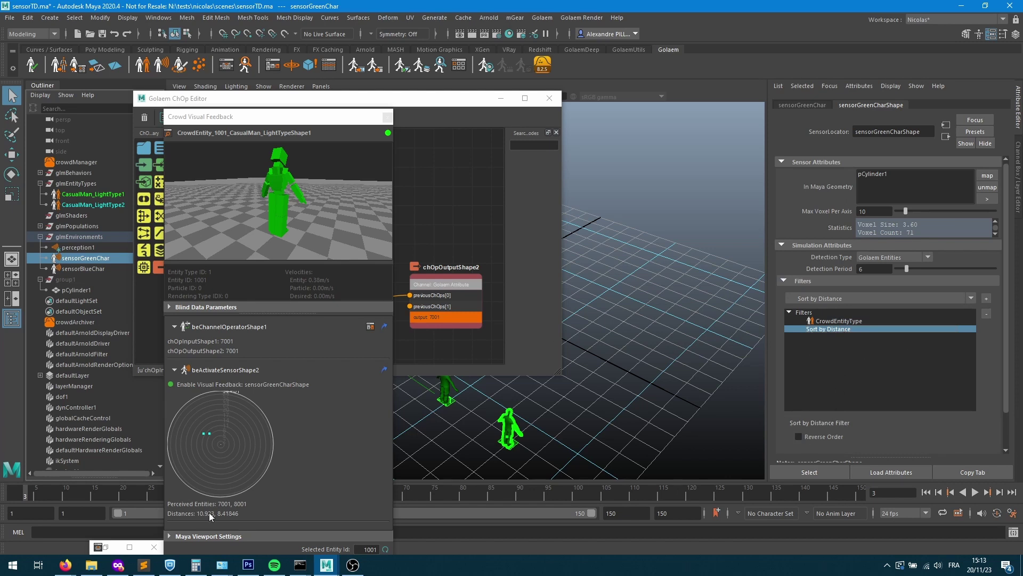
- Rerun the simulation from the start to frame 3 and minimize the ChOp Editor to uncover the crowd
click(926, 492)
click(1000, 492)
click(1000, 492)
click(501, 98)
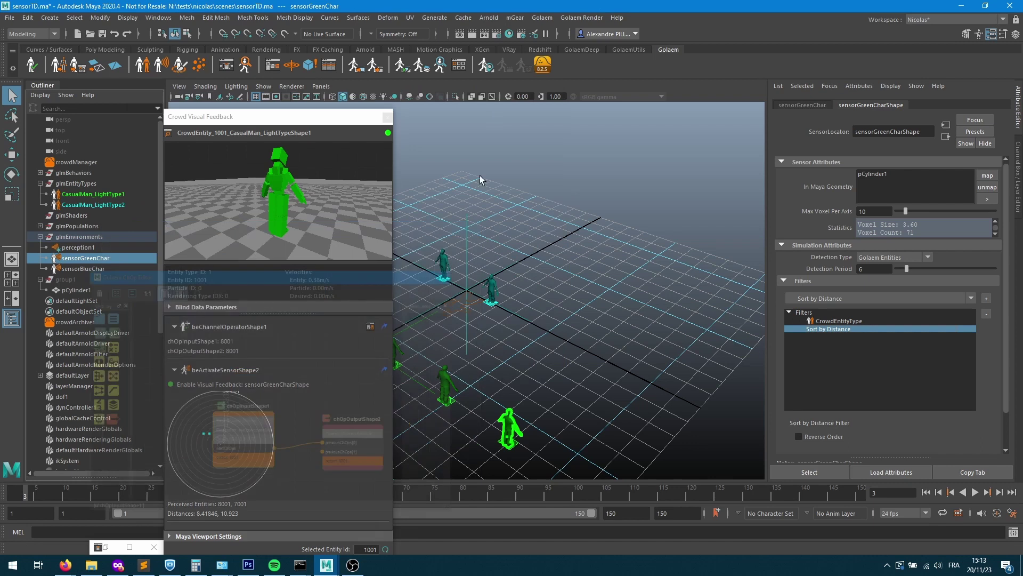
- Compare the perceived entities and distances of crowd entities 8001, 2001, 7001 and 4001 in the visual feedback
click(491, 288)
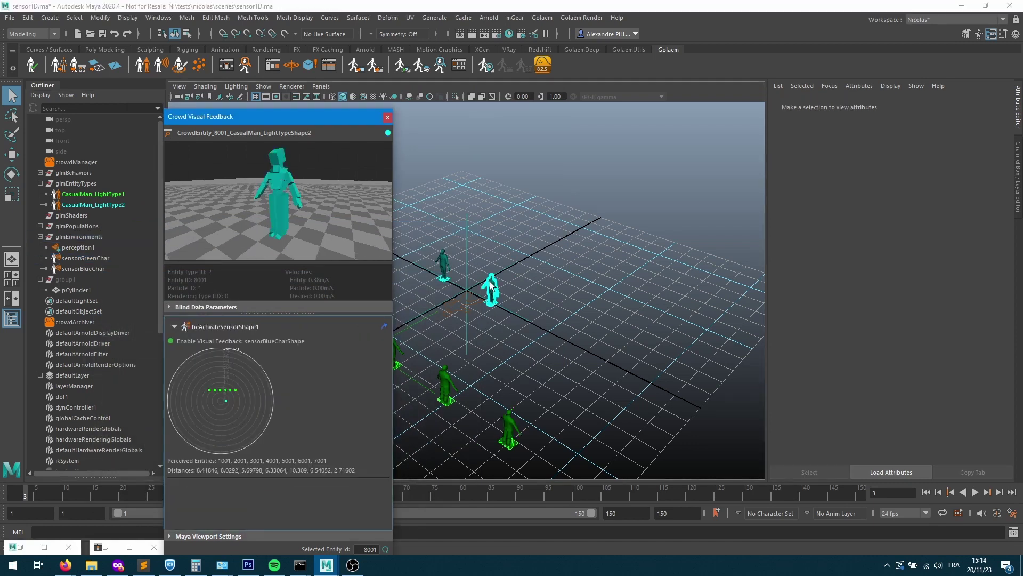
alt+drag(629, 356, 484, 317)
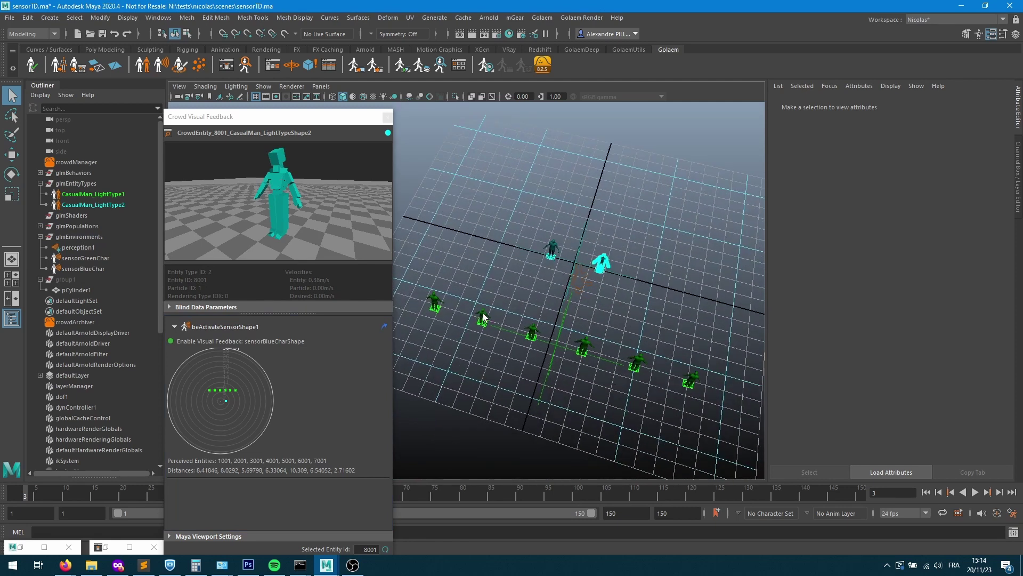
click(483, 317)
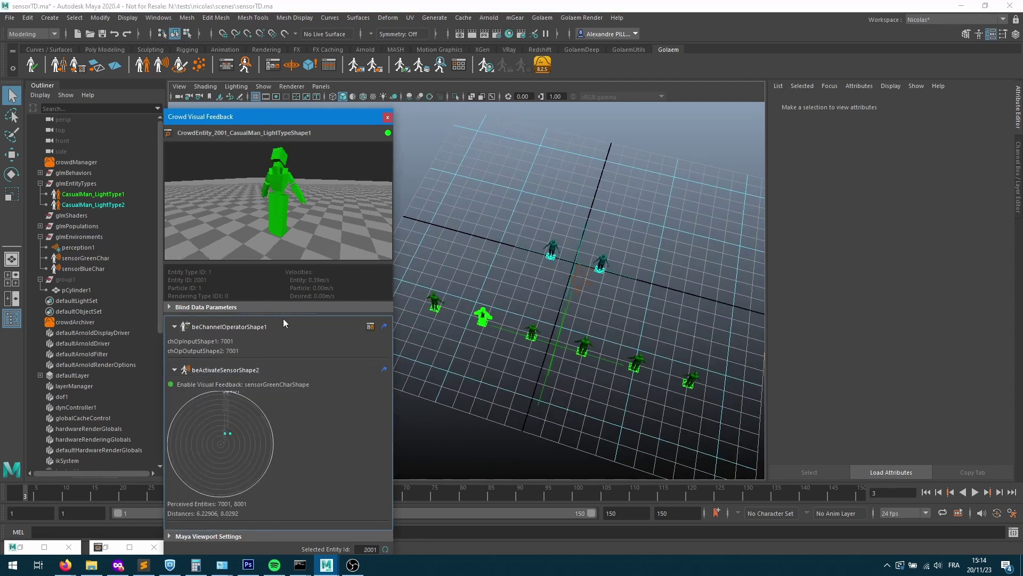
click(554, 248)
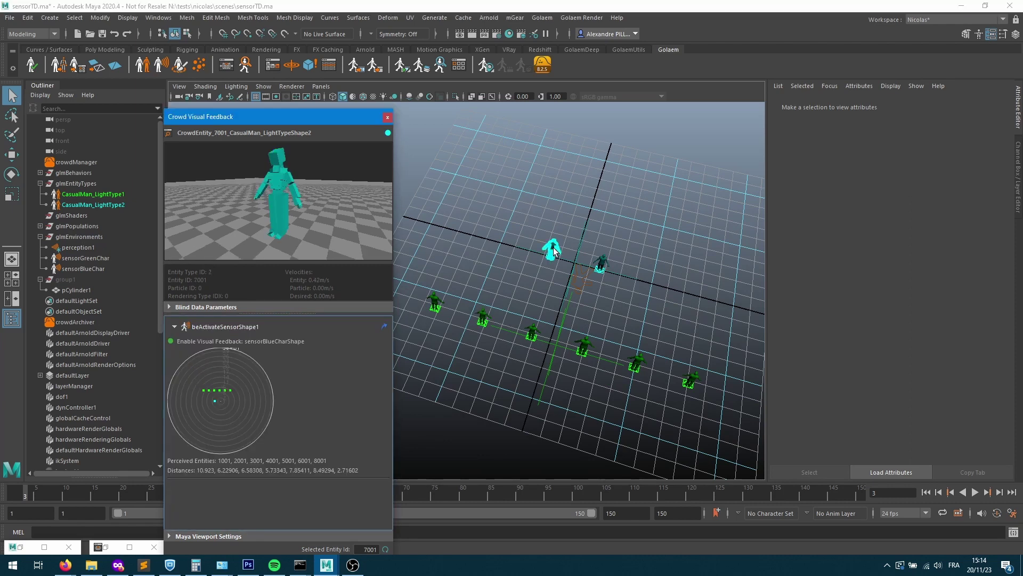
click(533, 332)
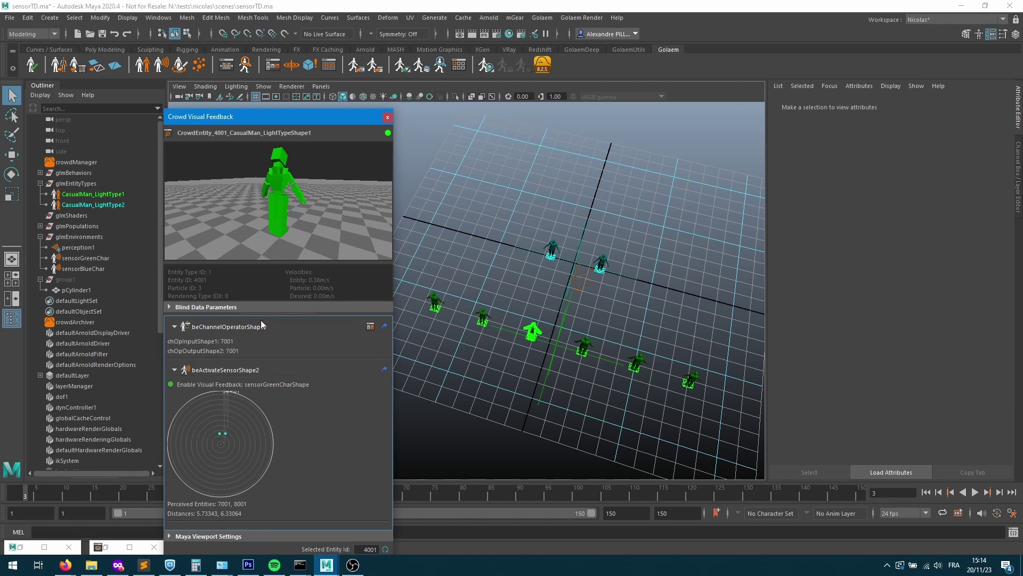
- Review the entities' targetEntityId values in the Golaem Attributes Spreadsheet and the green container's channel operator network
click(329, 65)
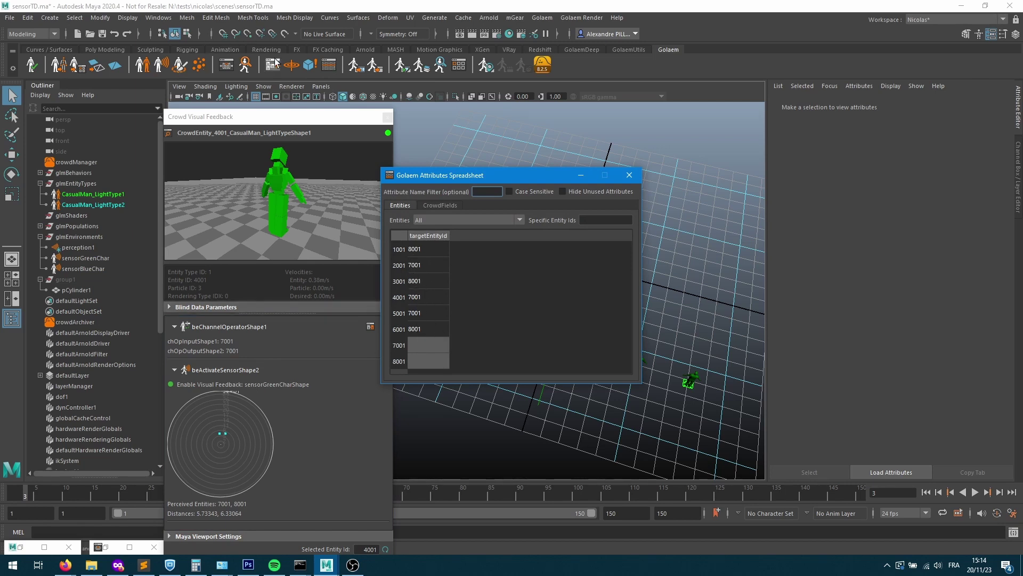
click(233, 68)
double_click(487, 263)
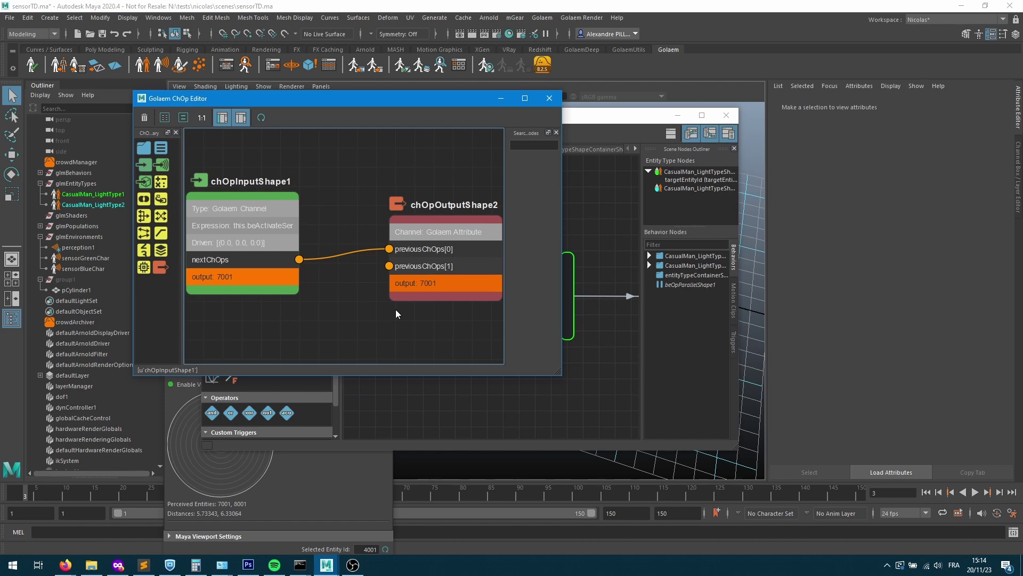
click(549, 98)
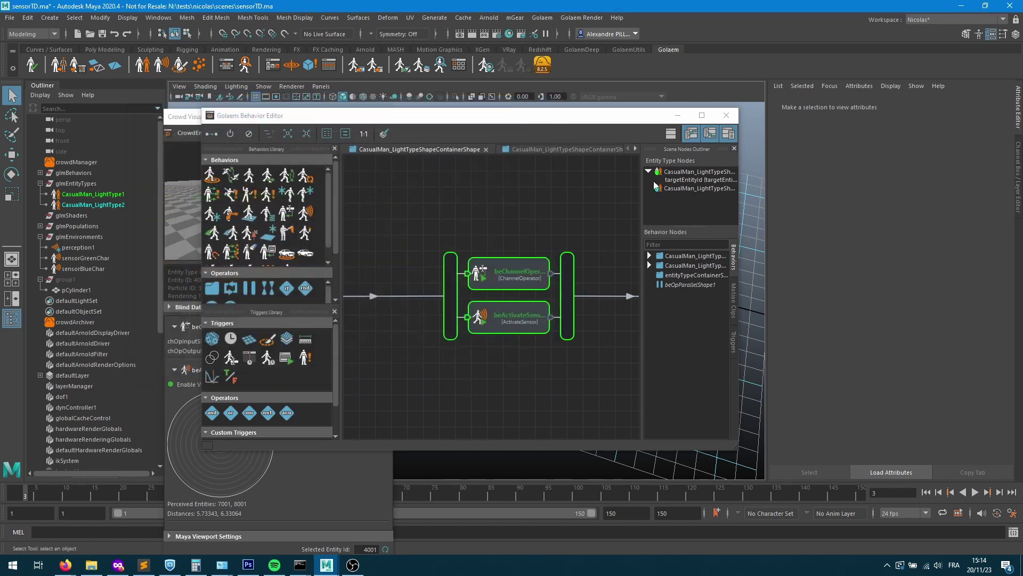
- Open the CasualMan_LightTypeShape2 behavior container and inspect its activate-sensor behavior
click(680, 188)
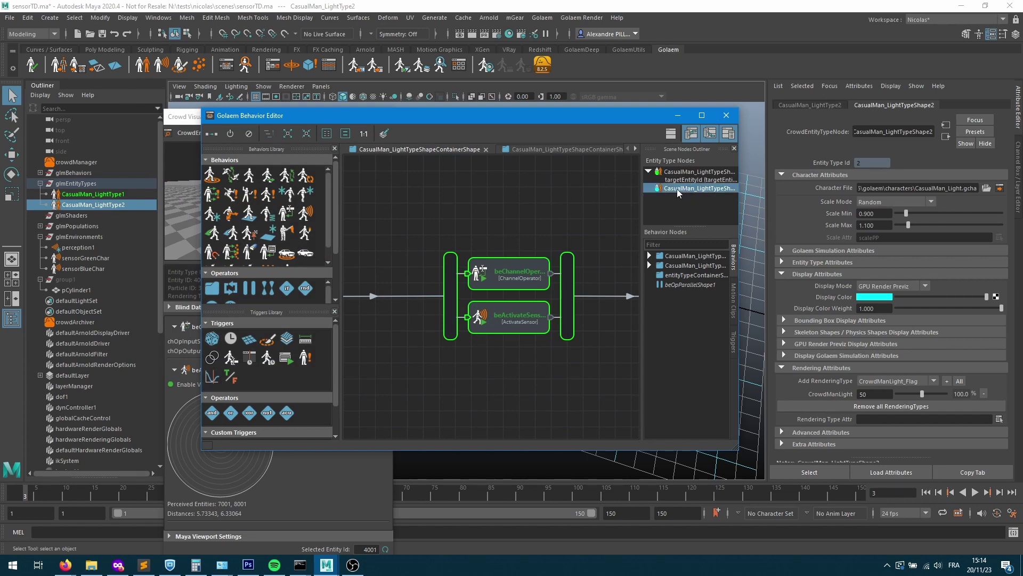
double_click(696, 189)
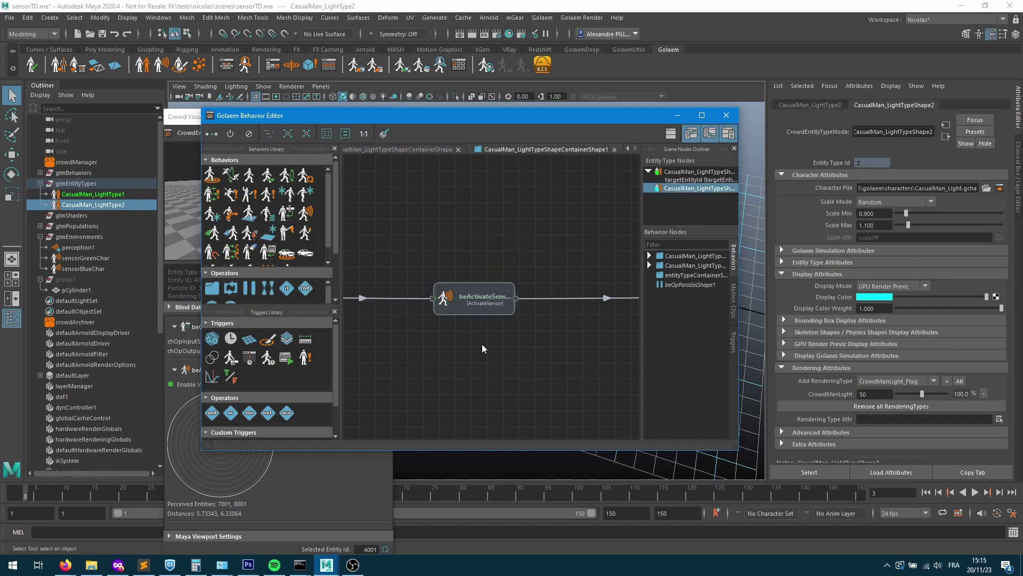
click(451, 310)
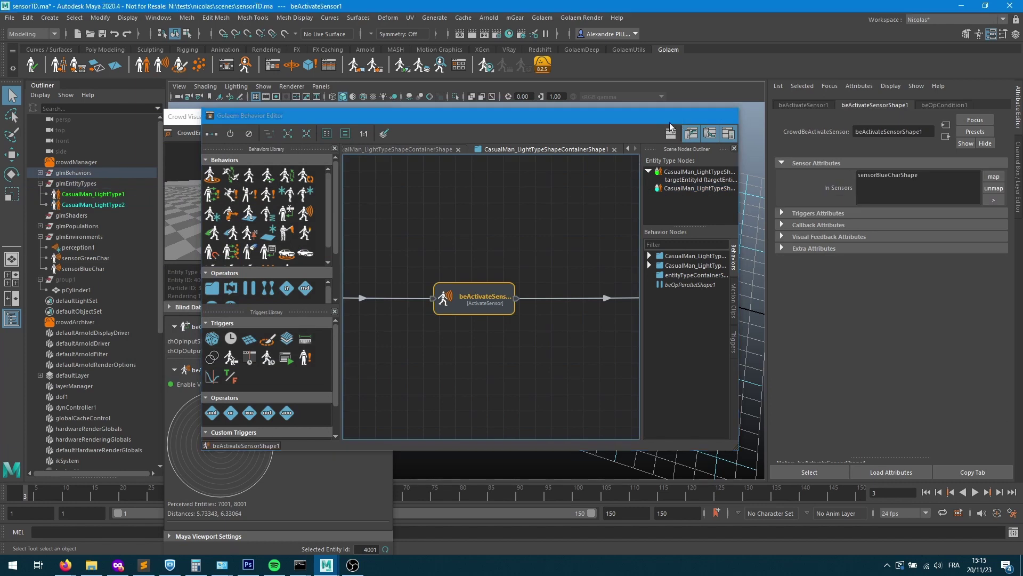
- Minimize the Behavior Editor, close the attributes spreadsheet, and pick blue entity 7001 for visual feedback
click(677, 115)
click(630, 175)
click(550, 248)
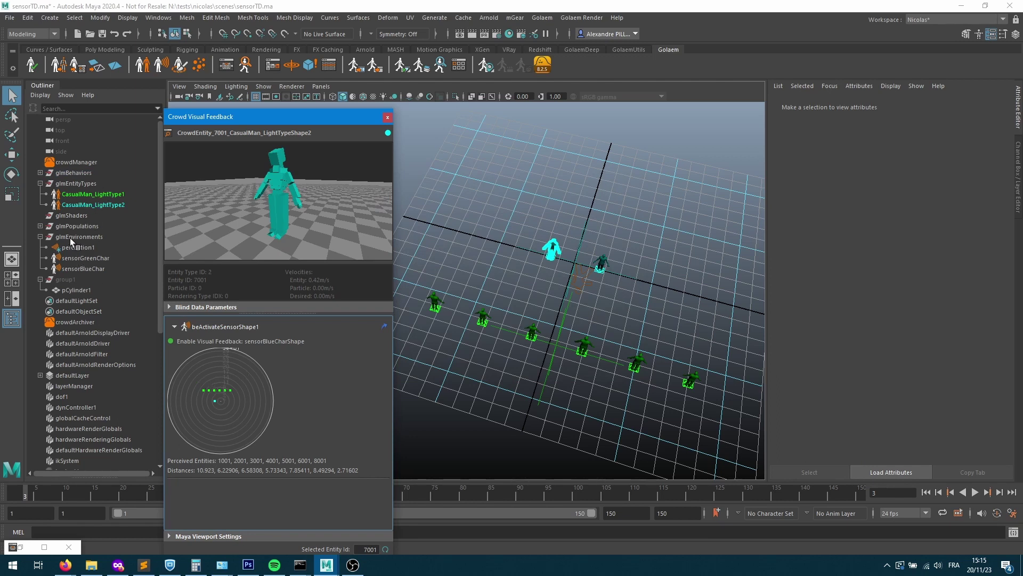
- Add a CrowdEntityType filter to sensorBlueChar with CasualMan_LightTypeShape1 as its used entity type
click(103, 205)
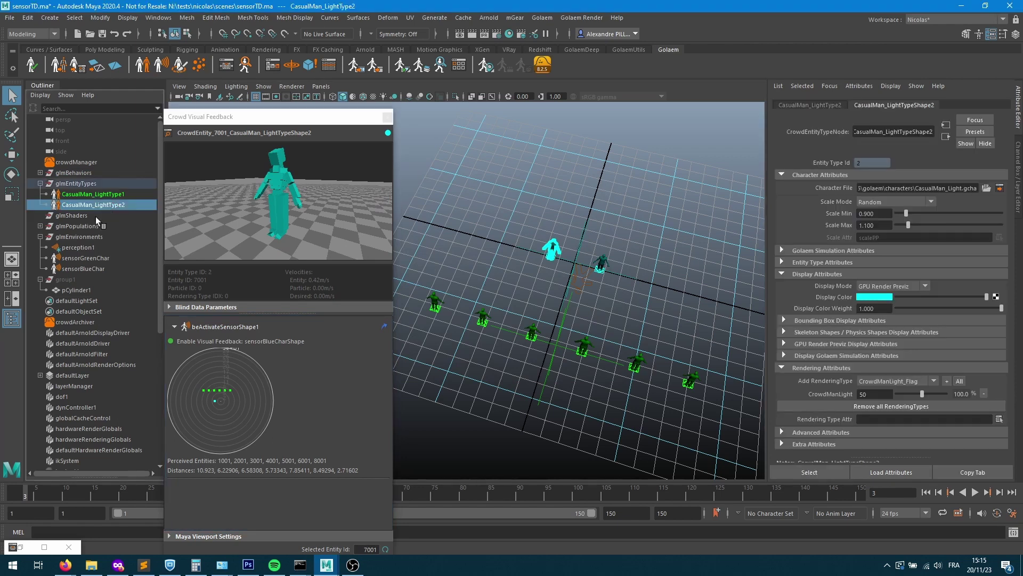
click(83, 268)
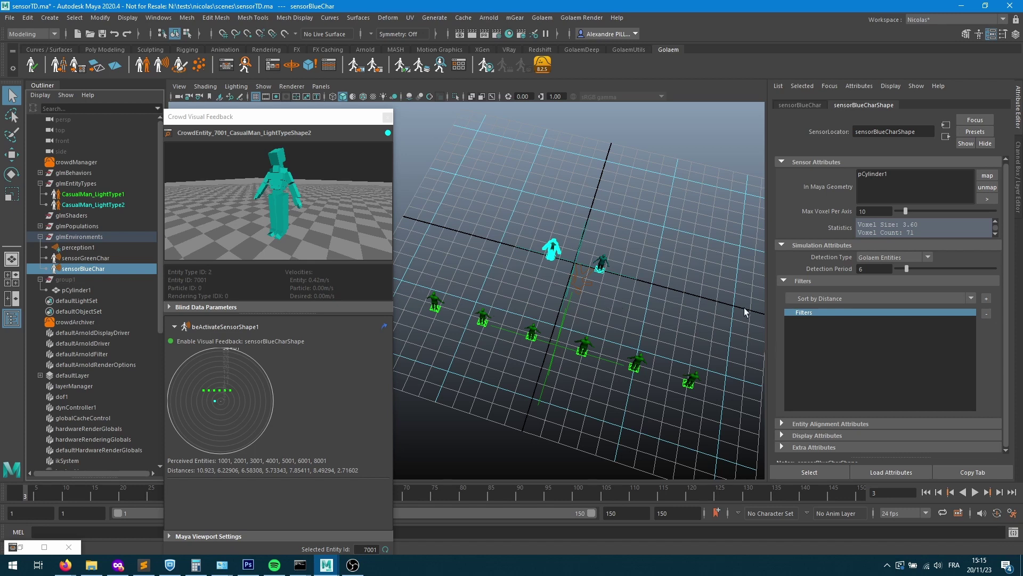
click(834, 297)
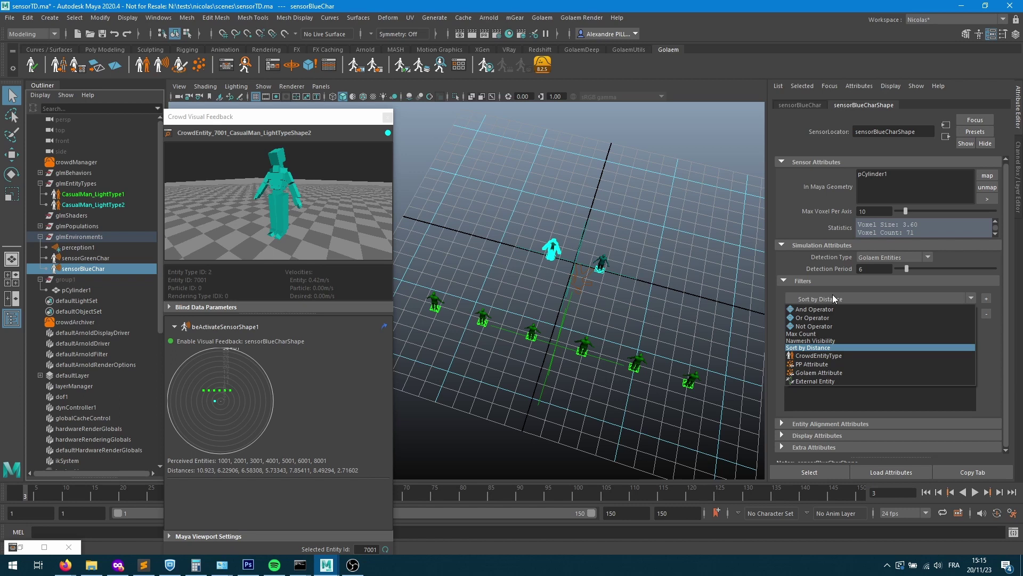
click(818, 356)
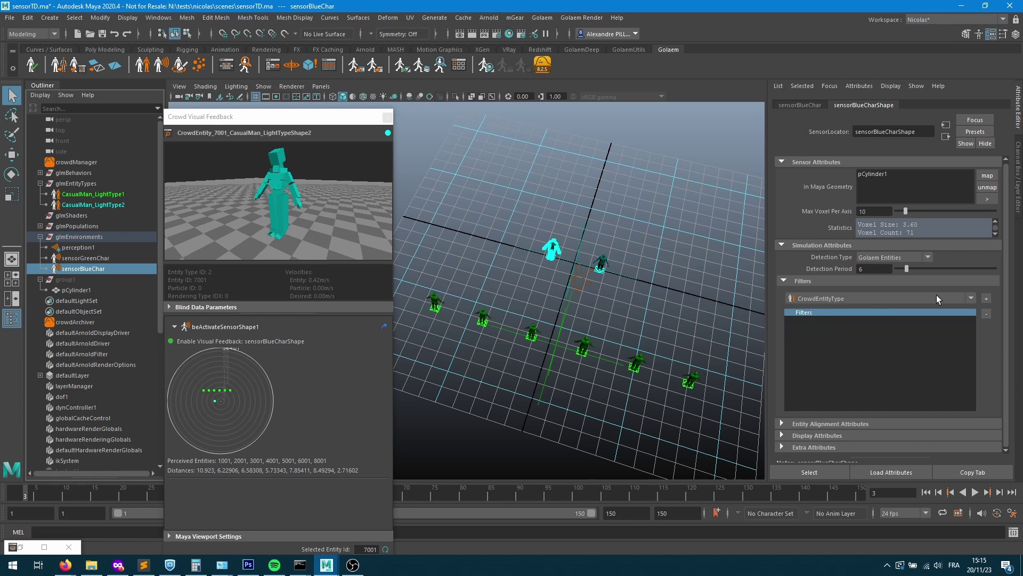
click(986, 298)
click(846, 321)
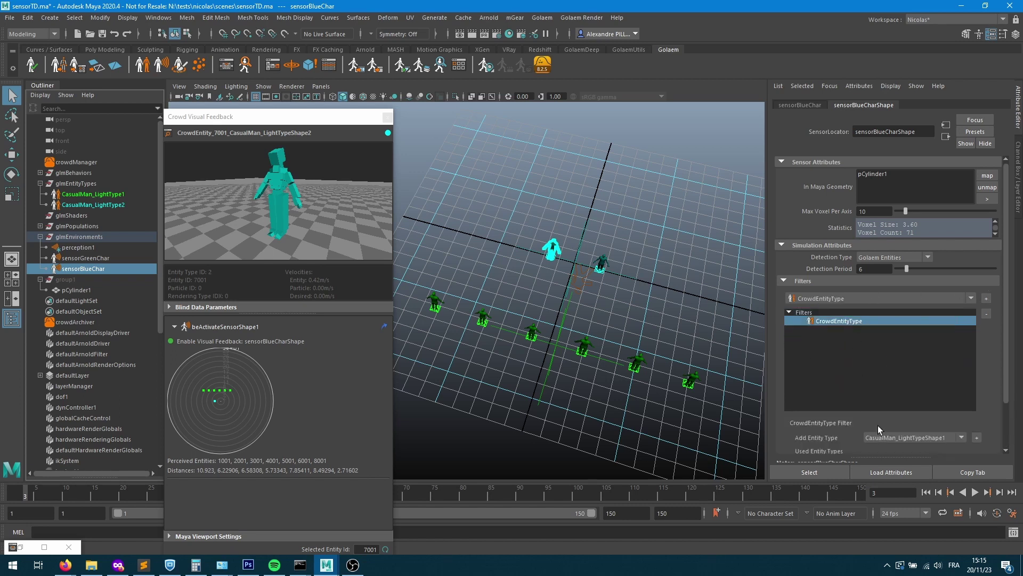
click(979, 438)
scroll(928, 369, down, 2)
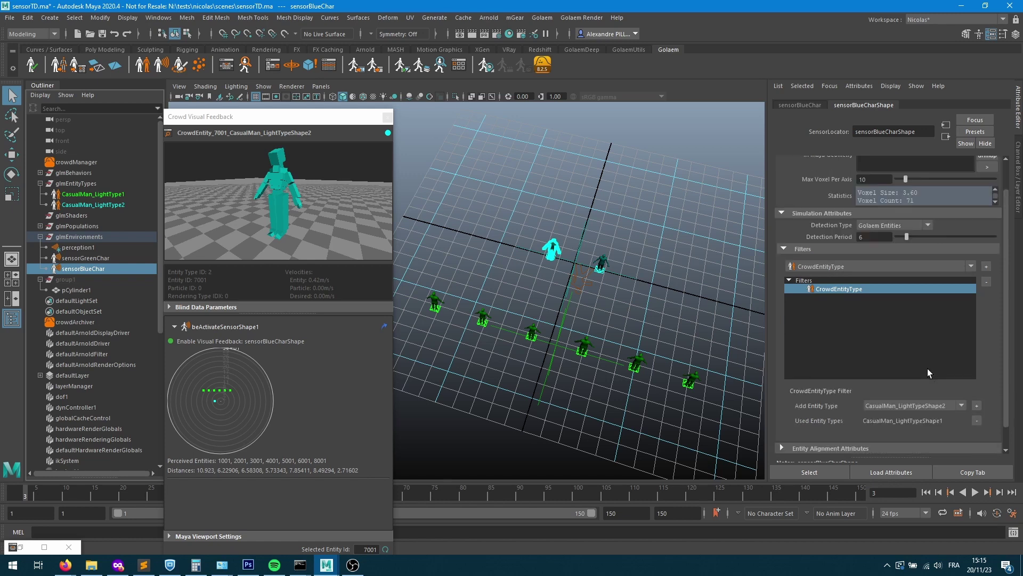
- Rewind the simulation and step it to frame 3 to check which entities blue entity 7001 perceives
click(926, 493)
click(999, 493)
click(1000, 493)
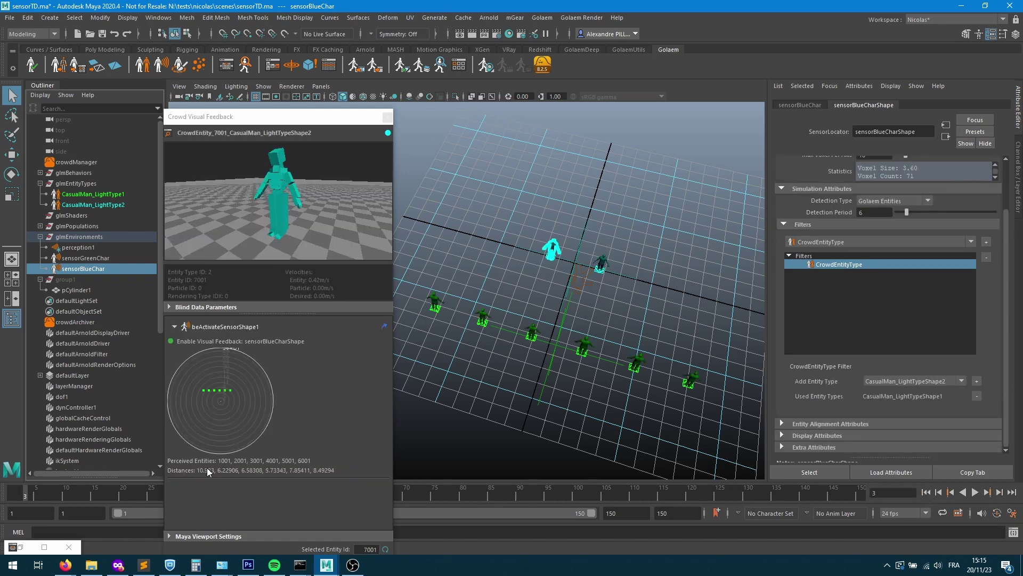
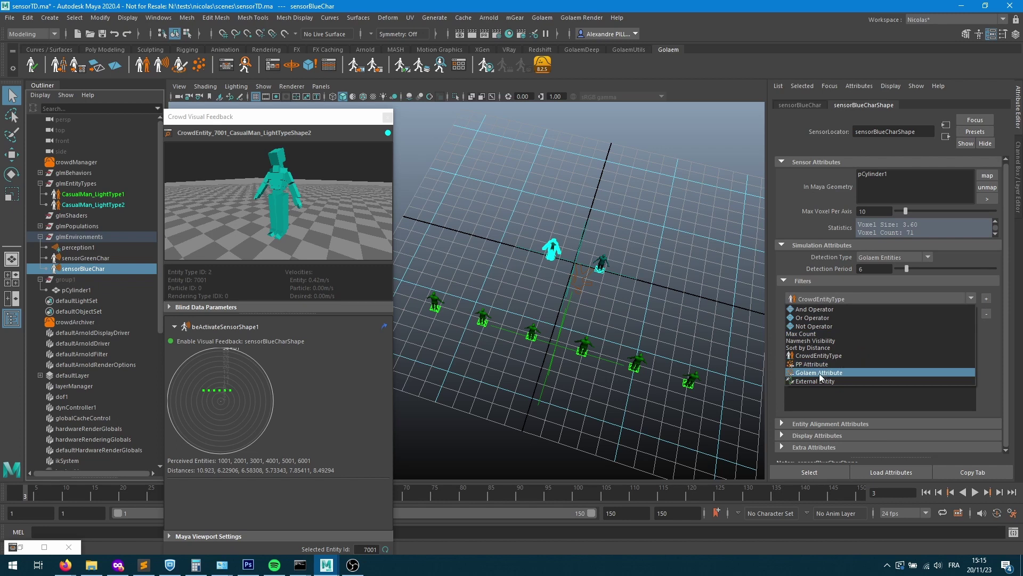
- Add a Golaem Attribute filter to sensorBlueChar and begin its value expression with "this.attribute."
click(987, 299)
click(839, 331)
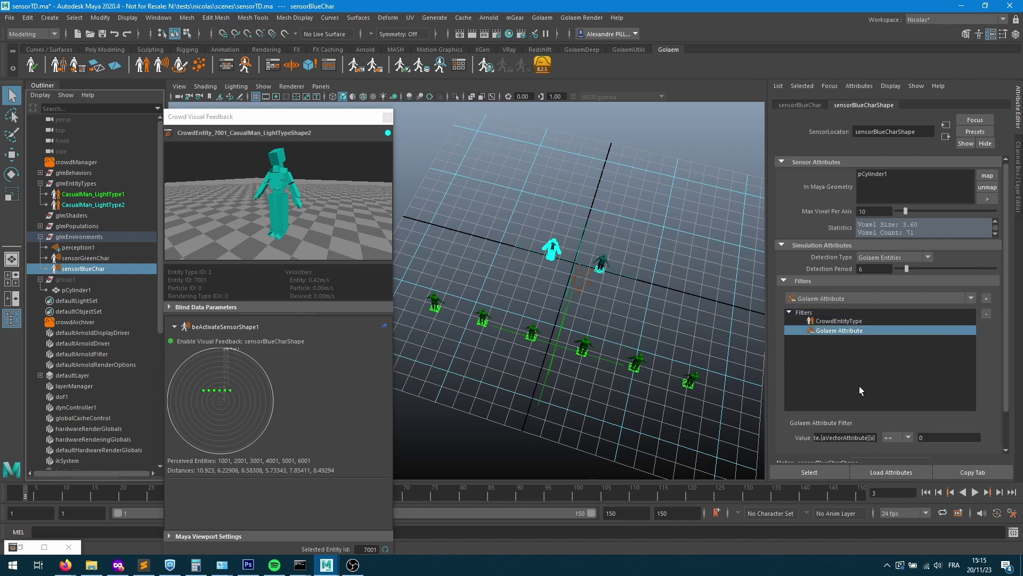
click(826, 439)
key(ctrl+a)
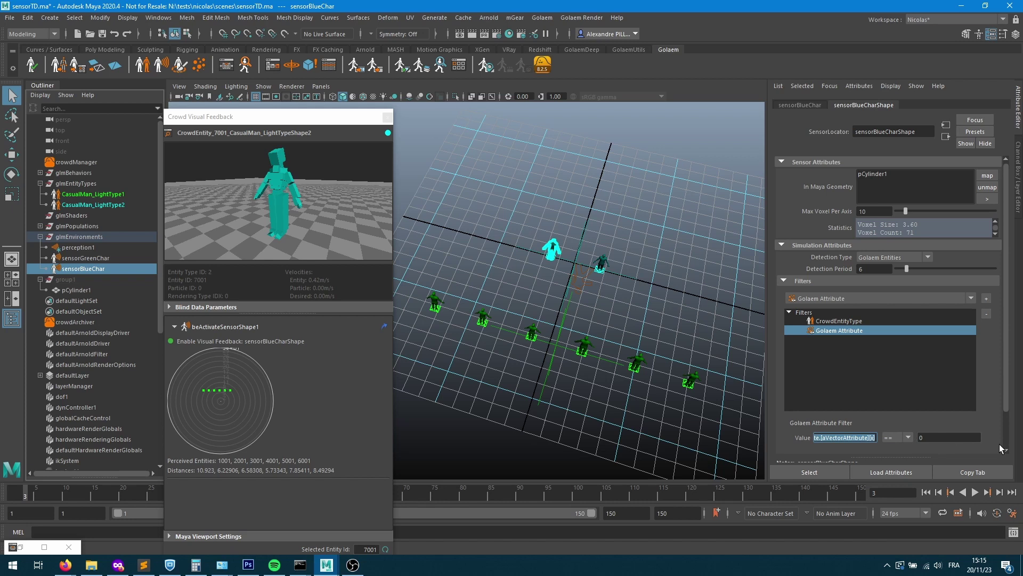
text(this.attribute.)
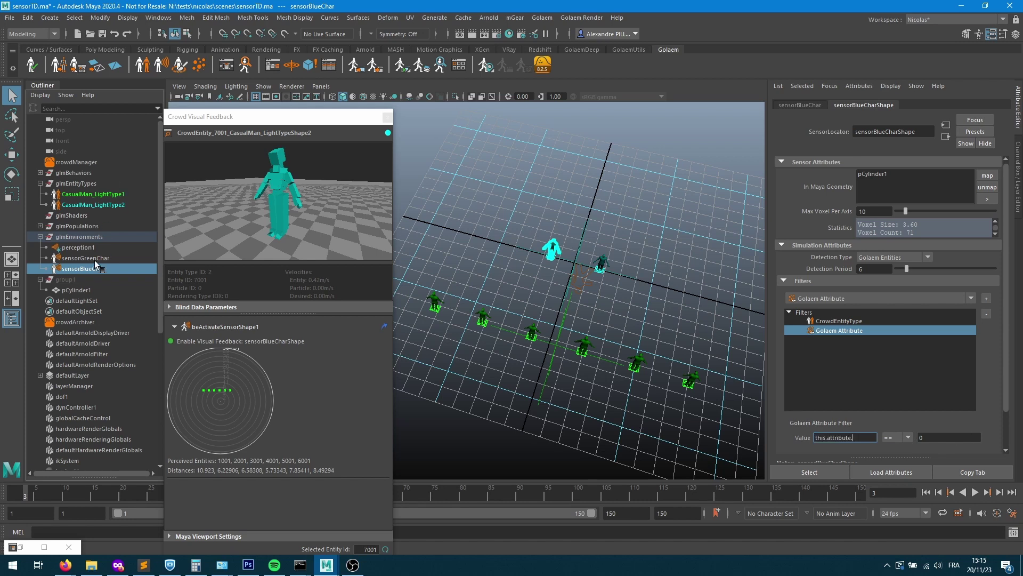
- Copy the attribute name from the targetEntityIdAttr1 node and append targetEntityId to the value expression of sensorBlueChar's Golaem Attribute filter
scroll(120, 351, down, 7)
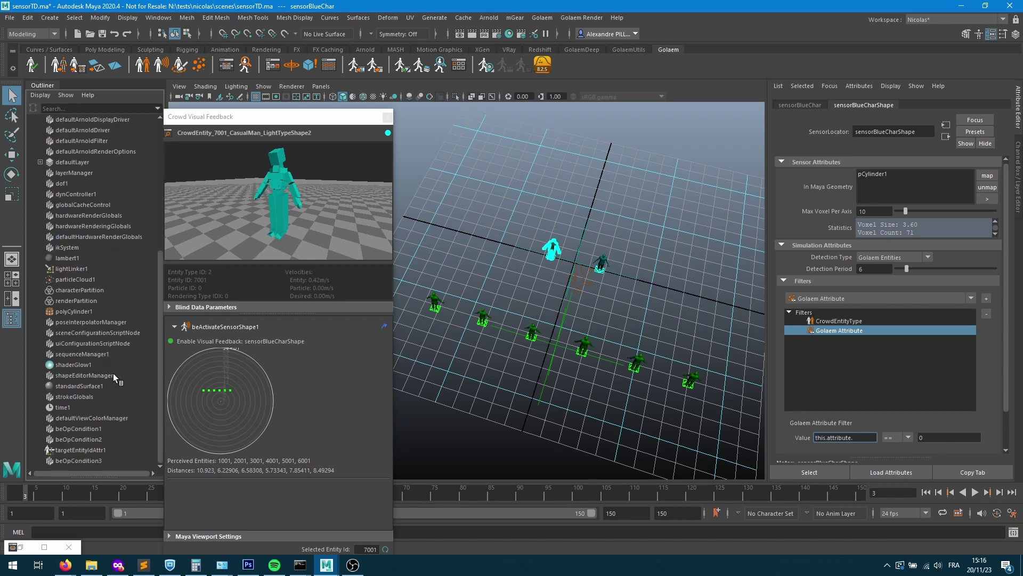
click(88, 450)
click(903, 161)
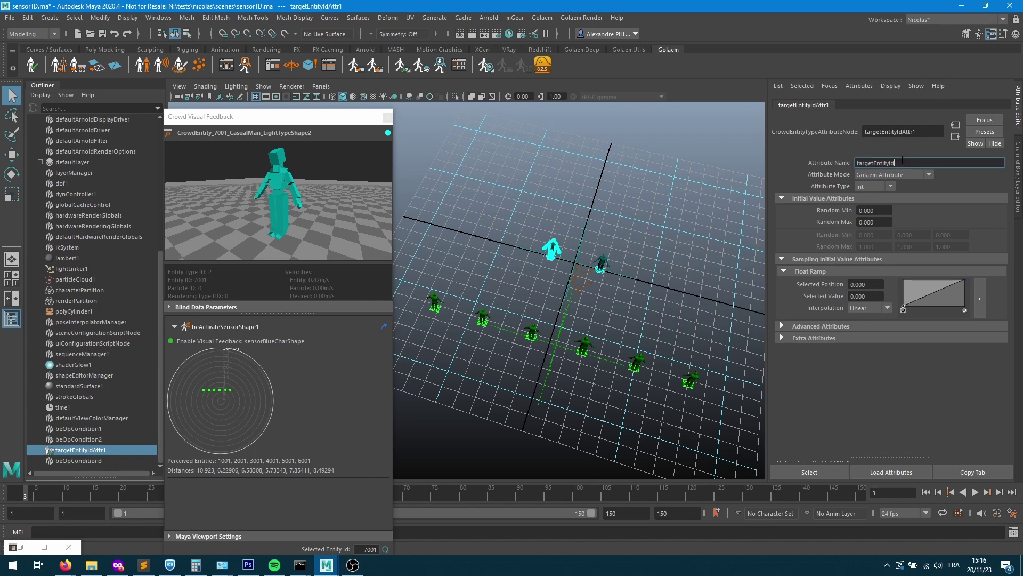
key(ctrl+a)
scroll(88, 274, up, 5)
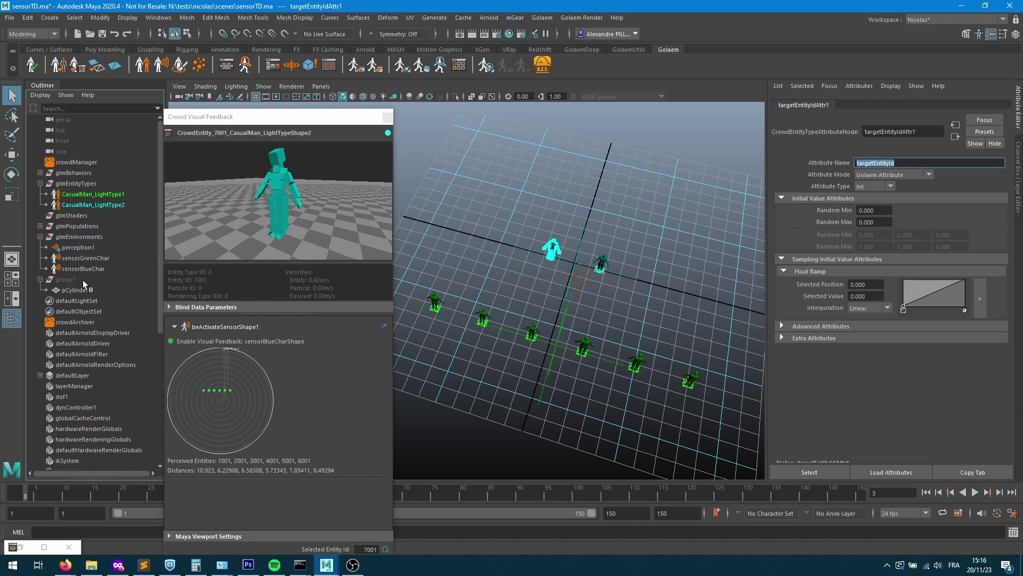
click(83, 269)
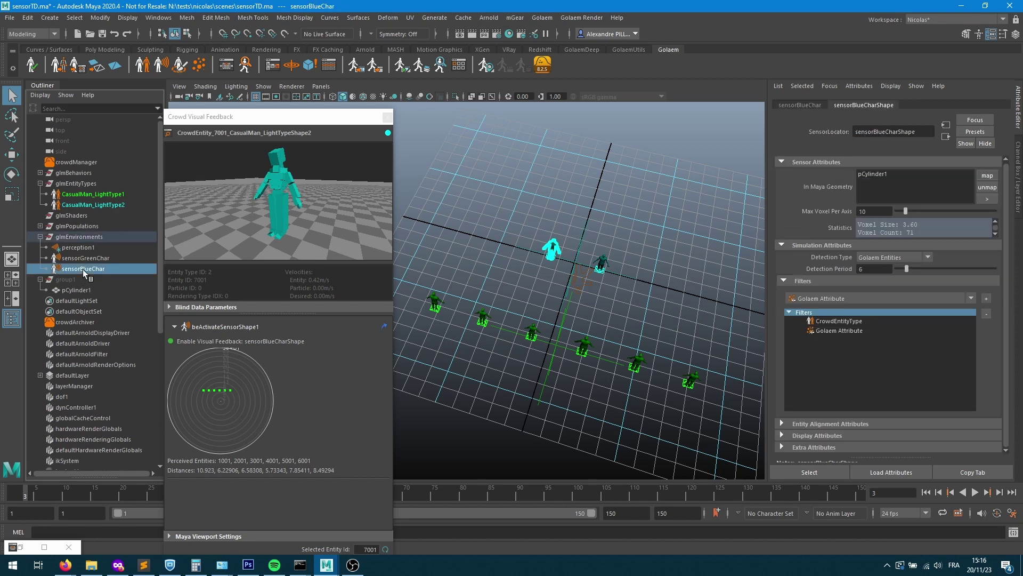
click(838, 330)
text(targetEntityId)
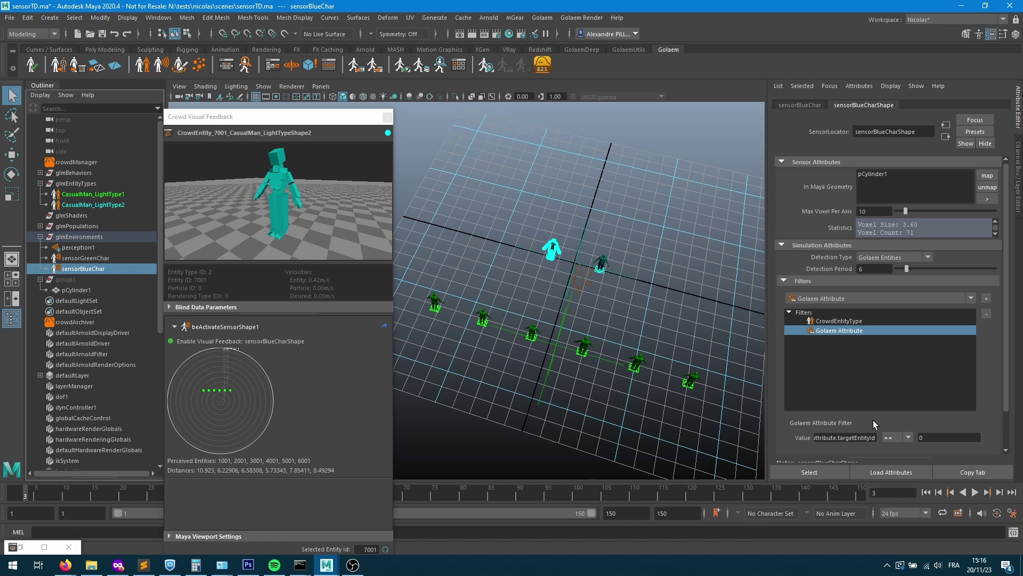
- Set the Golaem Attribute filter to compare targetEntityId with gid, and review the CrowdEntityType filter's used entity type
click(928, 438)
text(gl)
click(838, 334)
click(843, 321)
scroll(943, 374, down, 2)
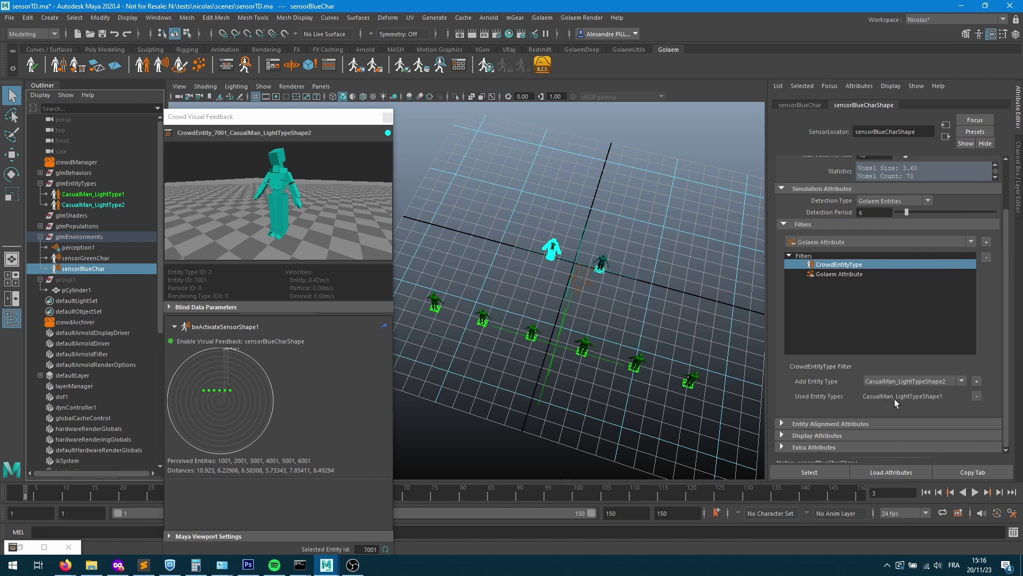
click(849, 275)
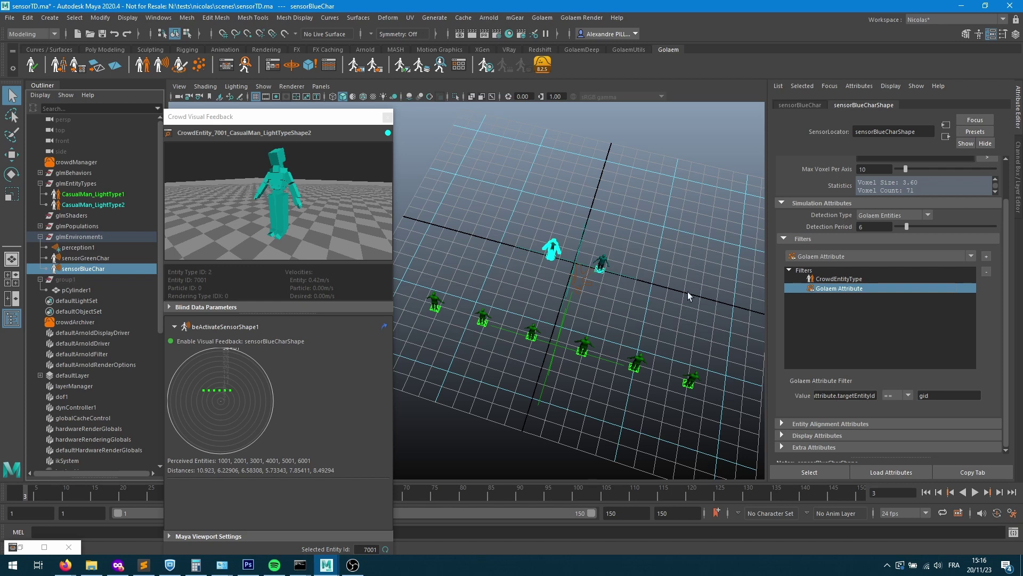
- Rewind the simulation, step it to frame 7, and check which entities blue entities 7001 and 8001 perceive
click(928, 492)
click(1000, 492)
click(1000, 493)
click(1000, 493)
click(1000, 492)
click(1000, 493)
click(1000, 492)
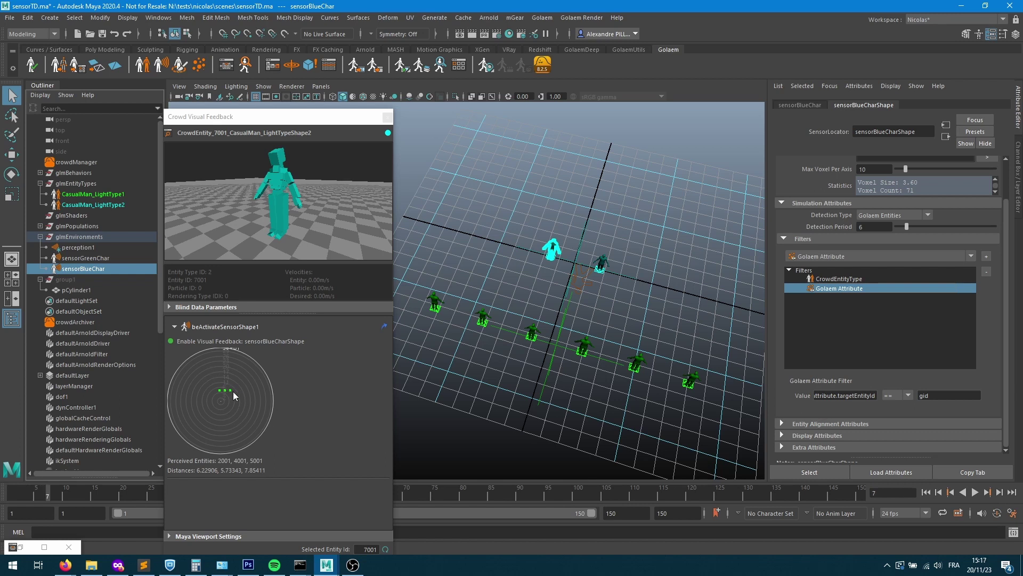
click(602, 262)
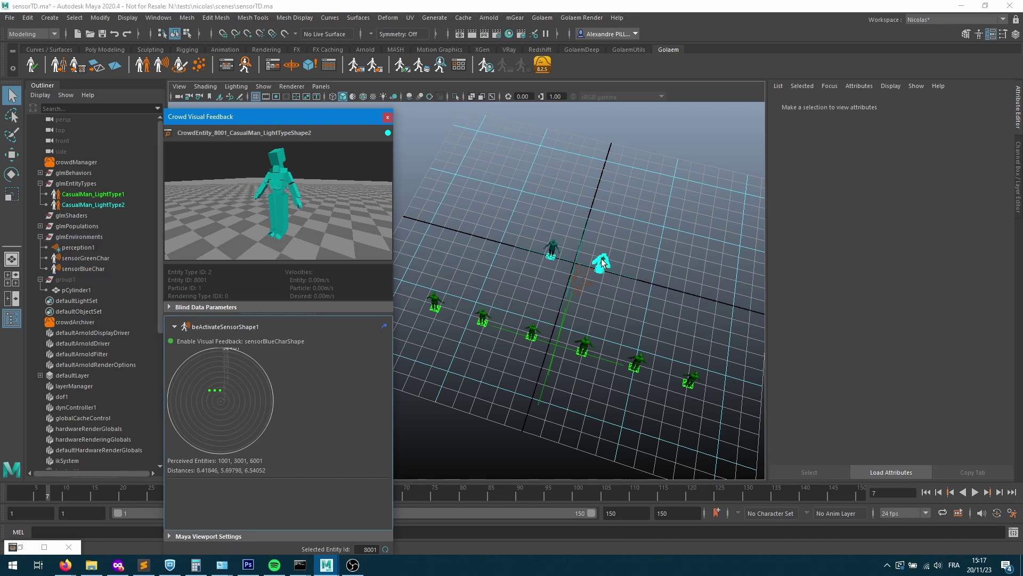